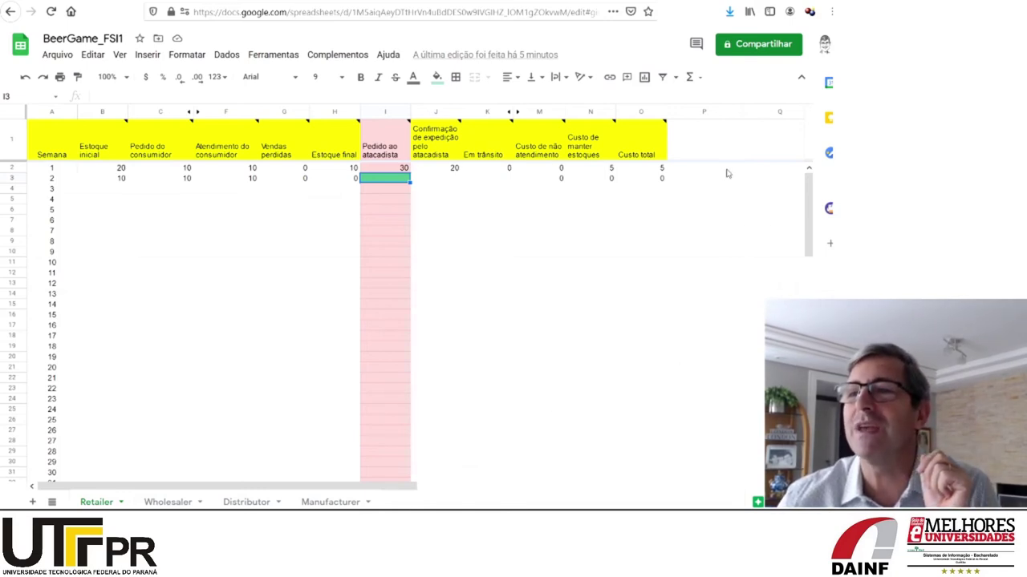
click(727, 171)
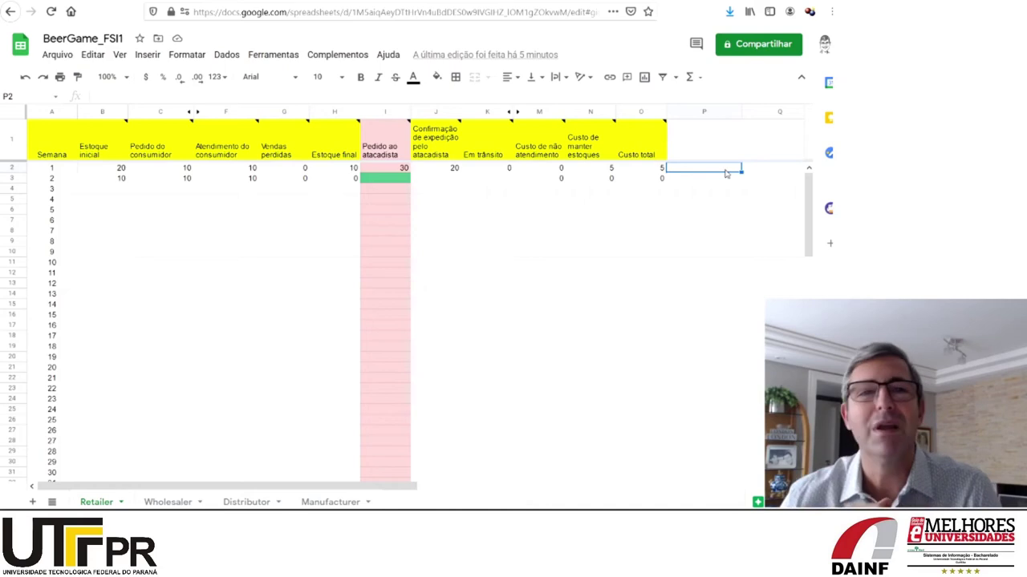
click(394, 184)
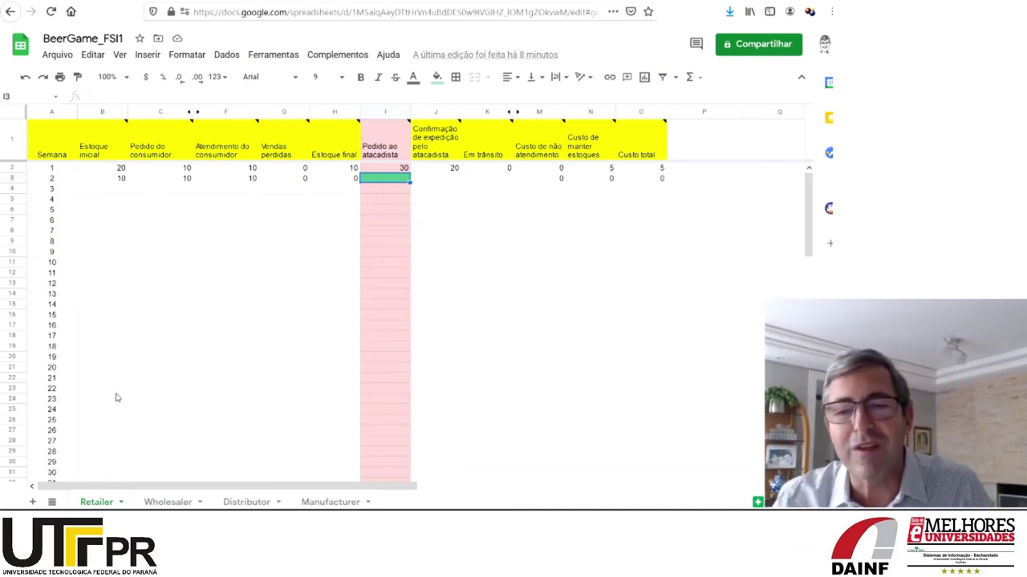
Switch to the Wholesaler sheet to view week 1's order of 30 to the distributor
click(170, 502)
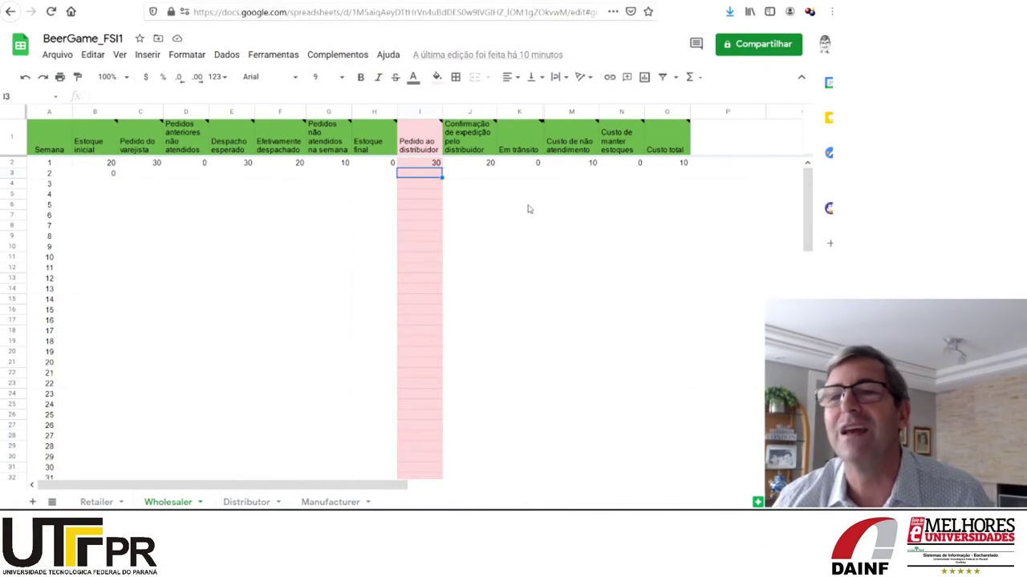
Write the note 'E aí colega, qual é a jogada?' in P3 and 40 in P4
click(722, 176)
text(E aí colega, qu)
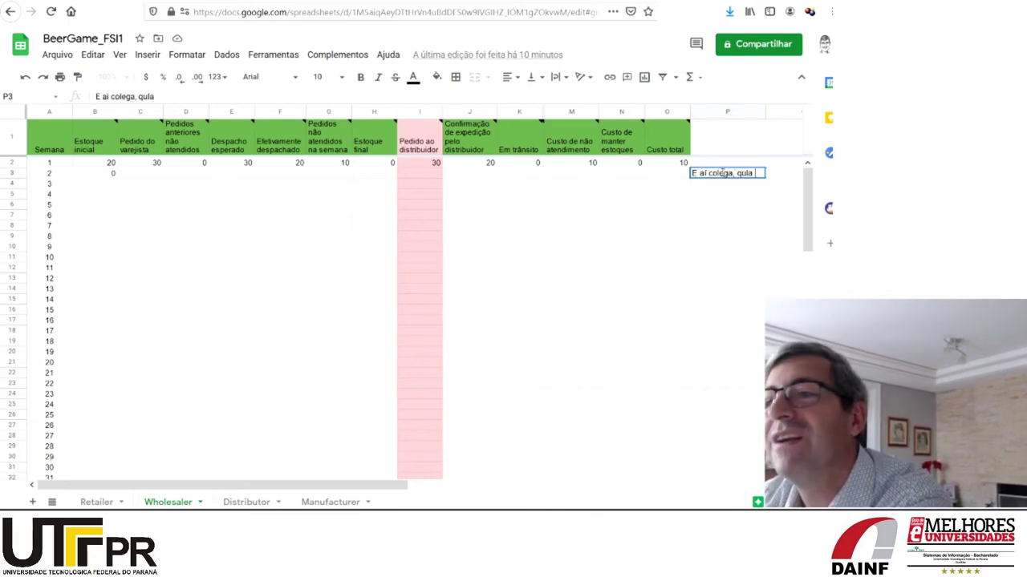
text(l)
key(BackSpace)
text(al é a jogada?)
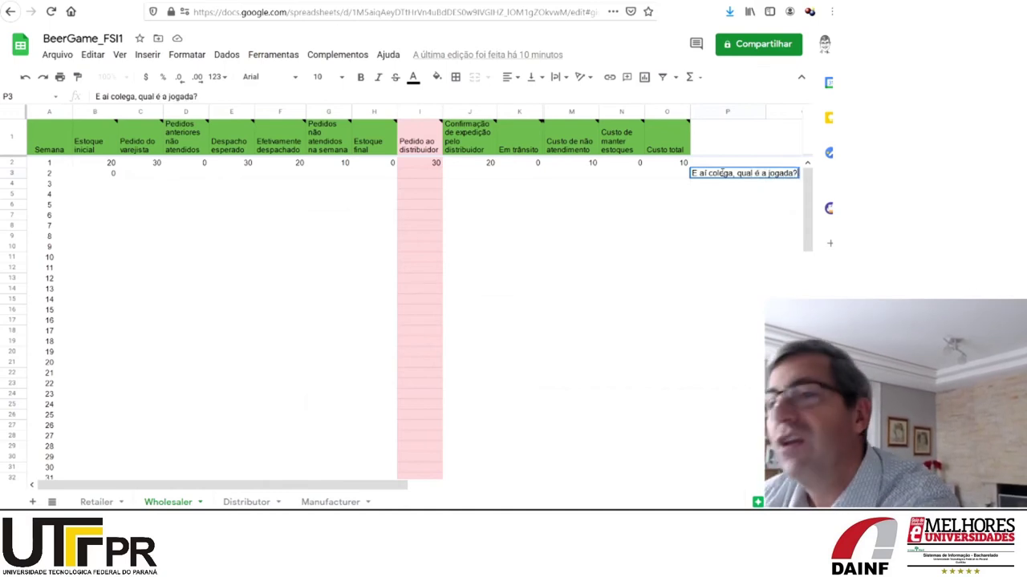
key(Return)
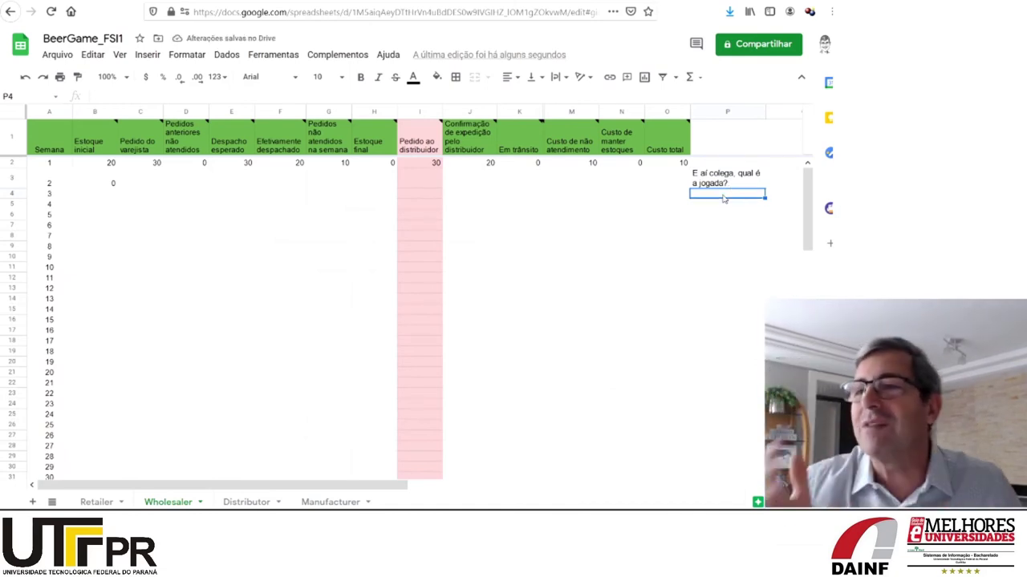
text(40)
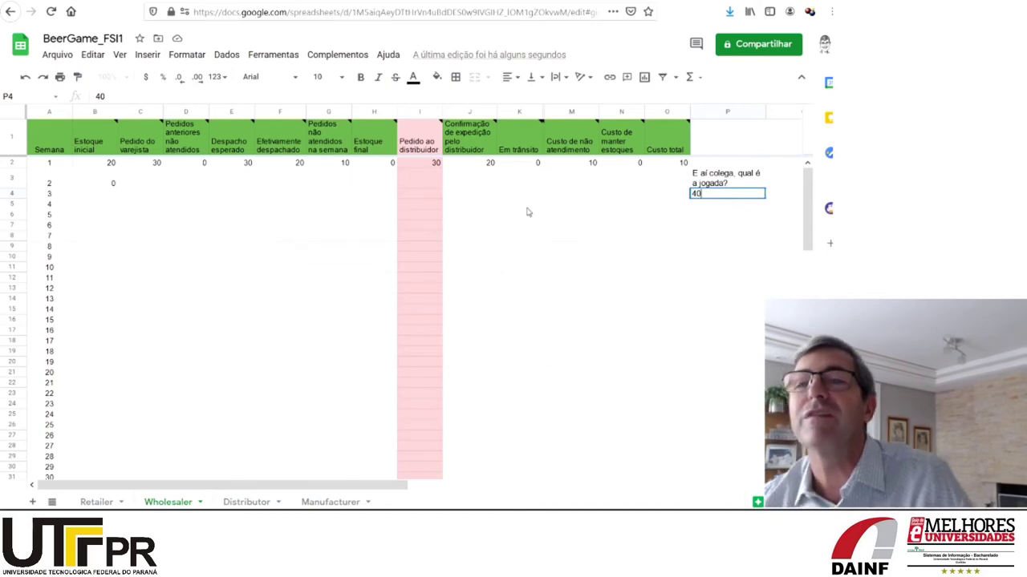
click(439, 181)
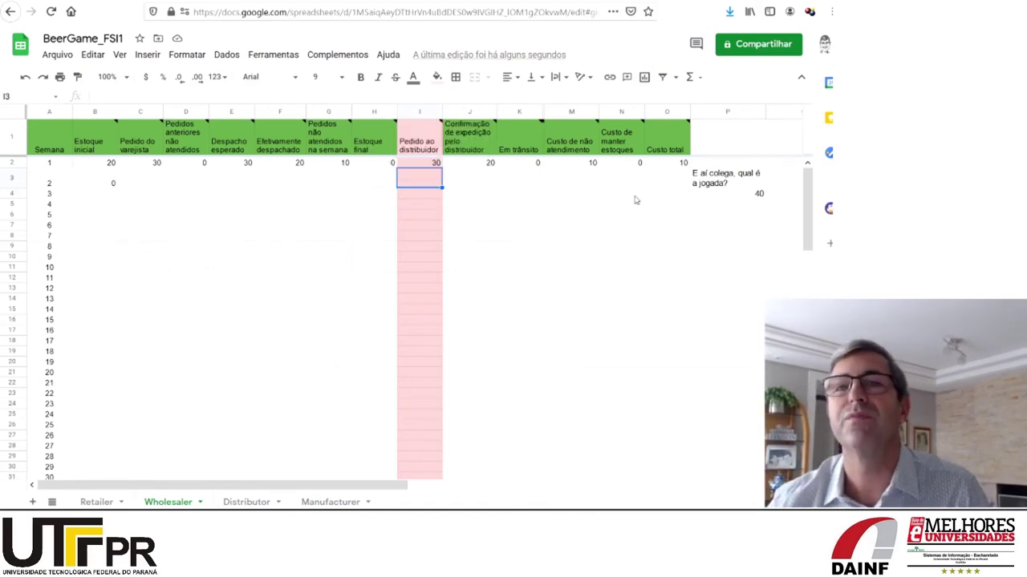
Clear the note and the 40 from P3:P4, then return to the Retailer sheet
click(727, 174)
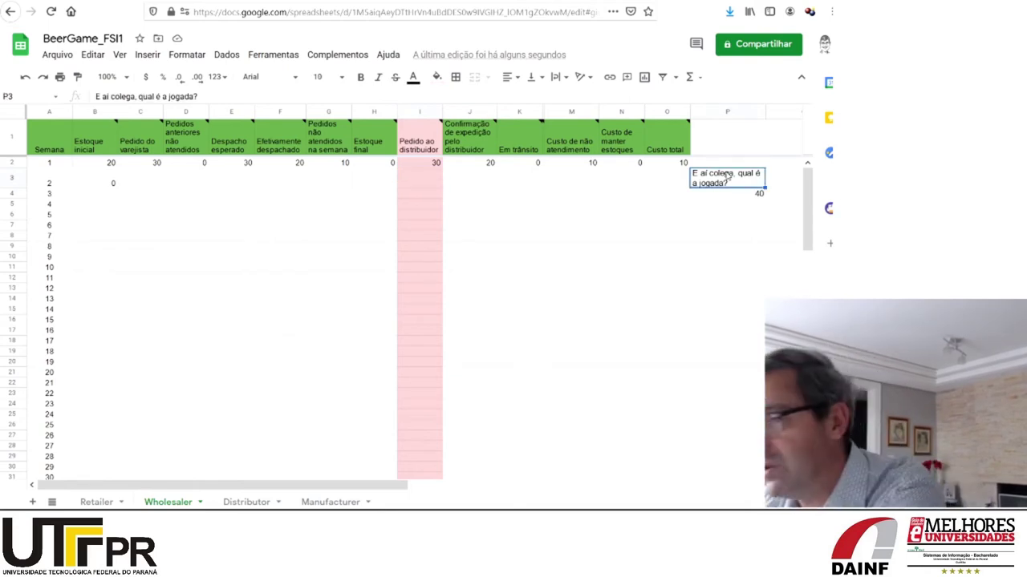
key(Home)
click(726, 181)
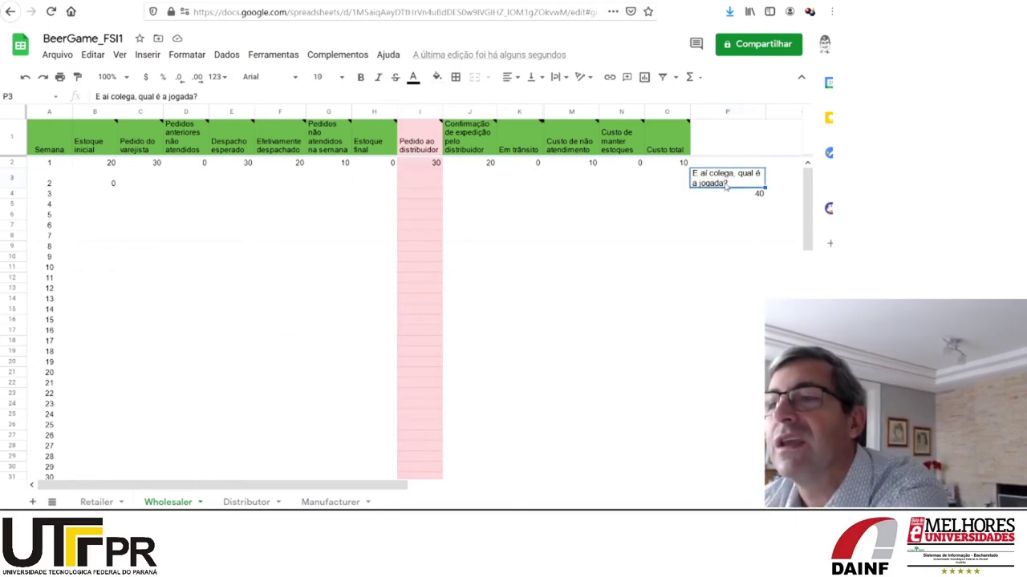
shift+click(726, 199)
key(Delete)
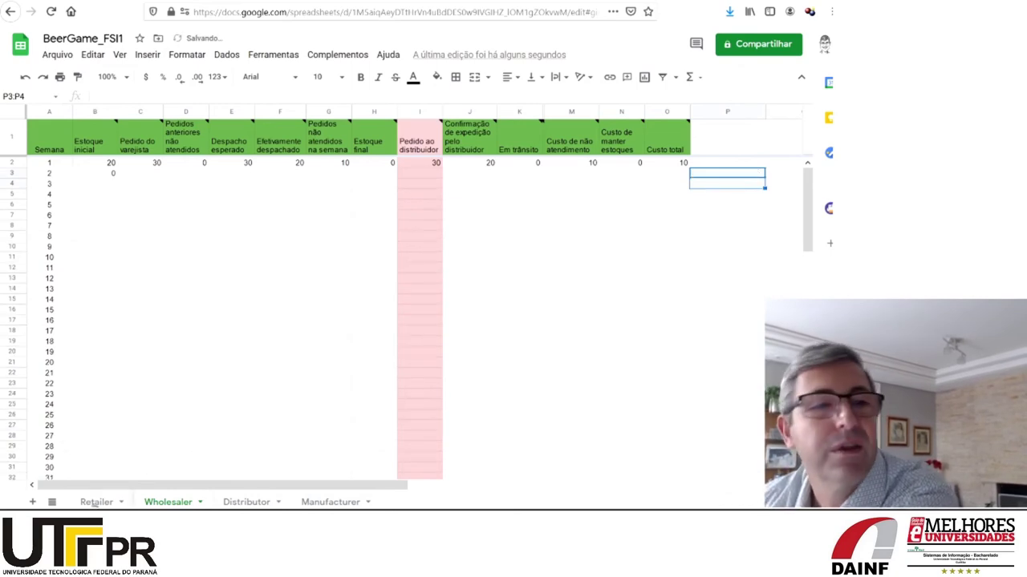
key(ctrl+shift+Page_Up)
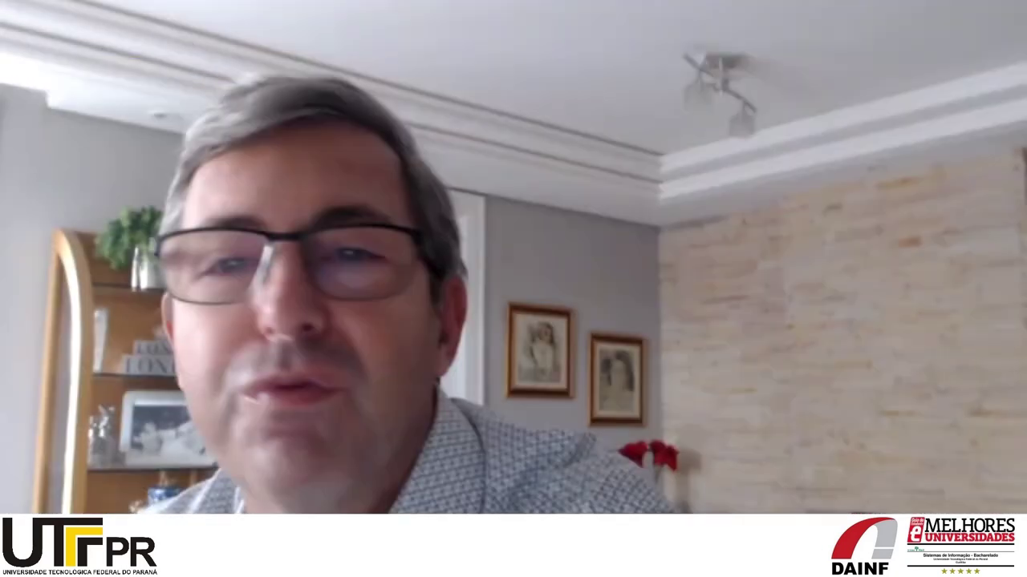
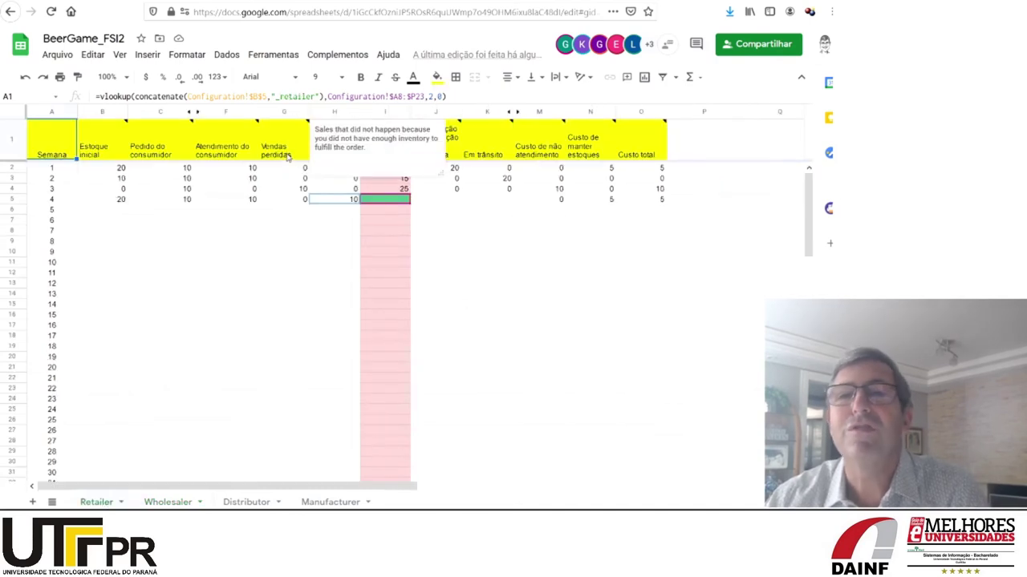
Check the week-3 lost-sales formula in G4, then switch to the BeerGame_FSI3 spreadsheet
click(282, 191)
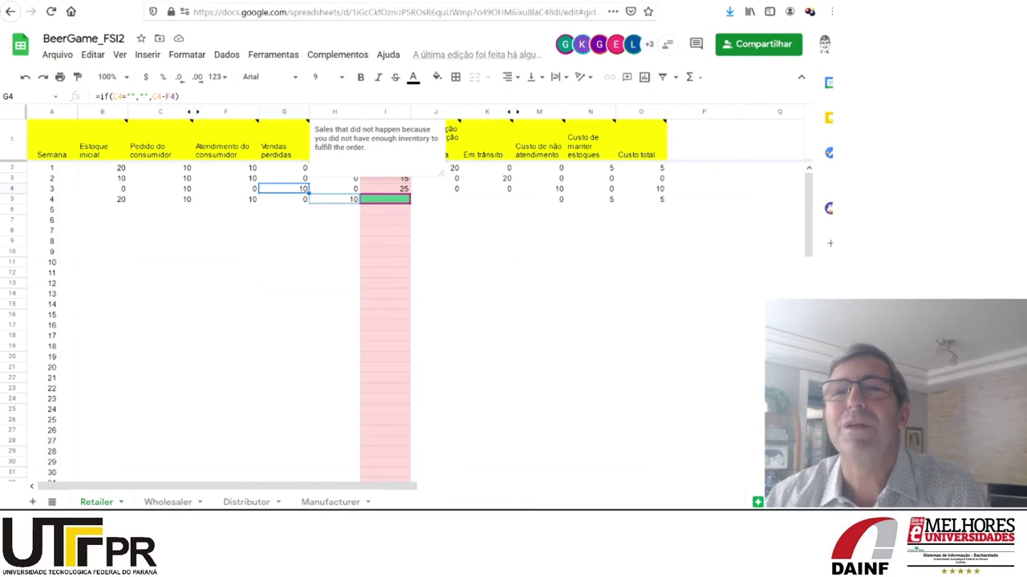
key(ctrl+Tab)
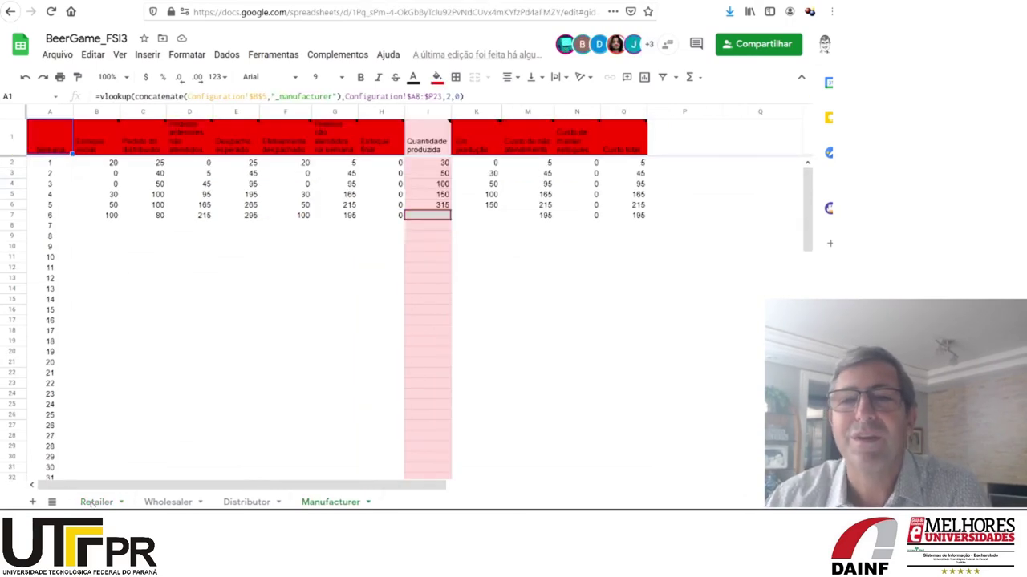
View BeerGame_FSI3's Retailer sheet, then switch over to the BeerGame_FSI1 spreadsheet
click(95, 503)
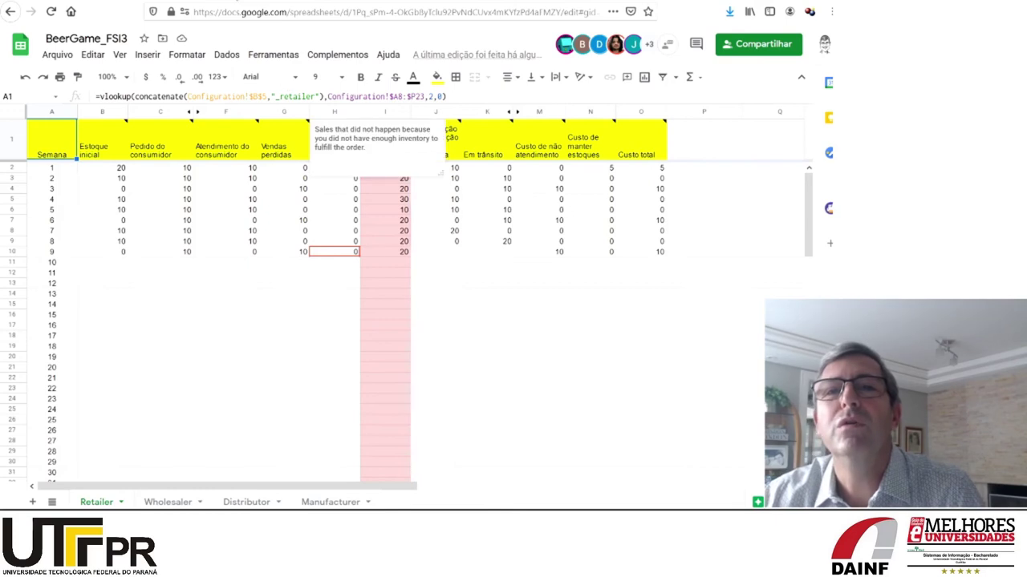
key(ctrl+Tab)
key(ctrl+Tab)
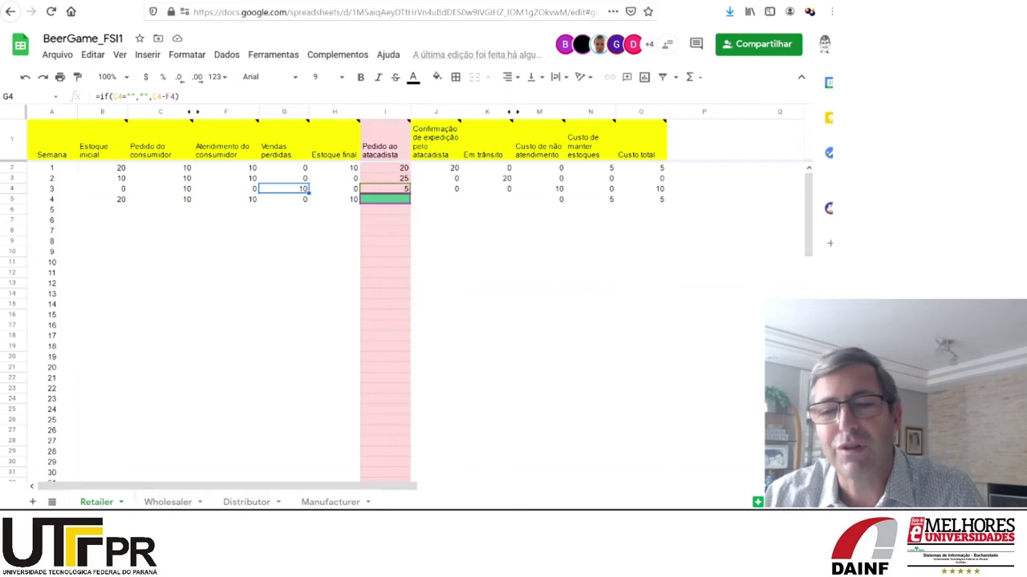
Display BeerGame_FSI1's Manufacturer sheet with its three recorded weeks
click(320, 503)
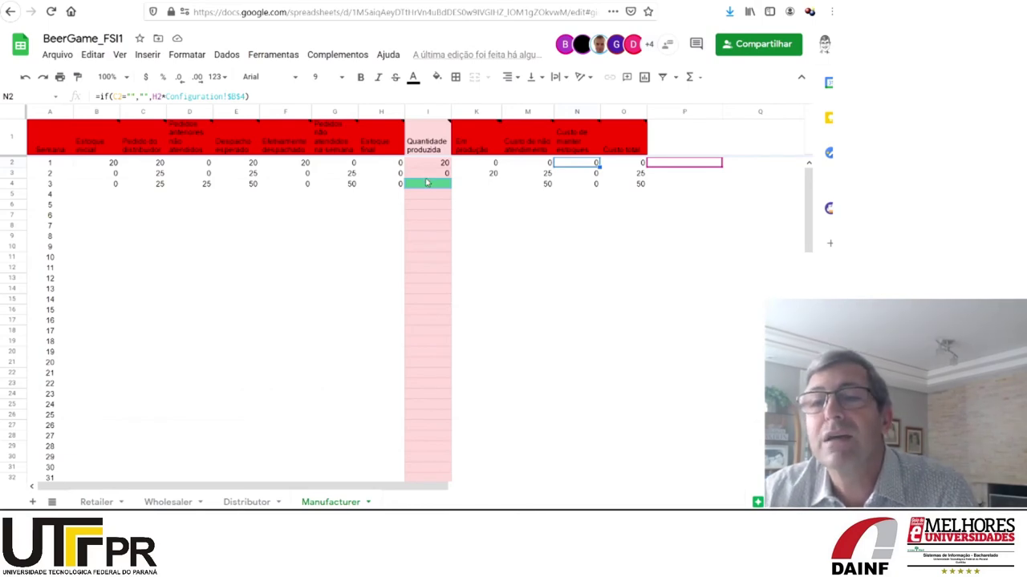
Review the week 1 and week 3 production quantities and the G4 formula on the Manufacturer sheet
click(427, 187)
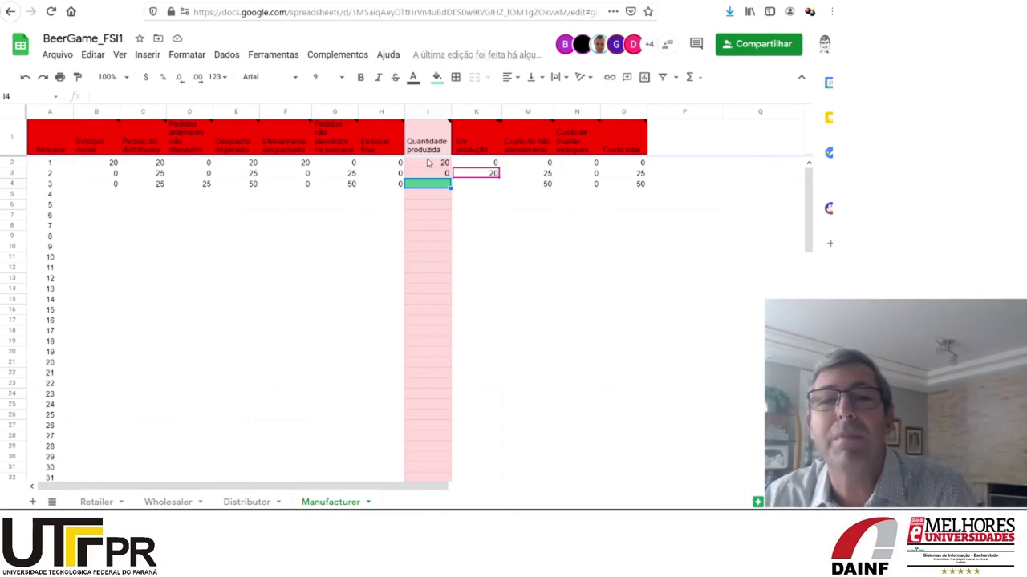
mouse_move(428, 152)
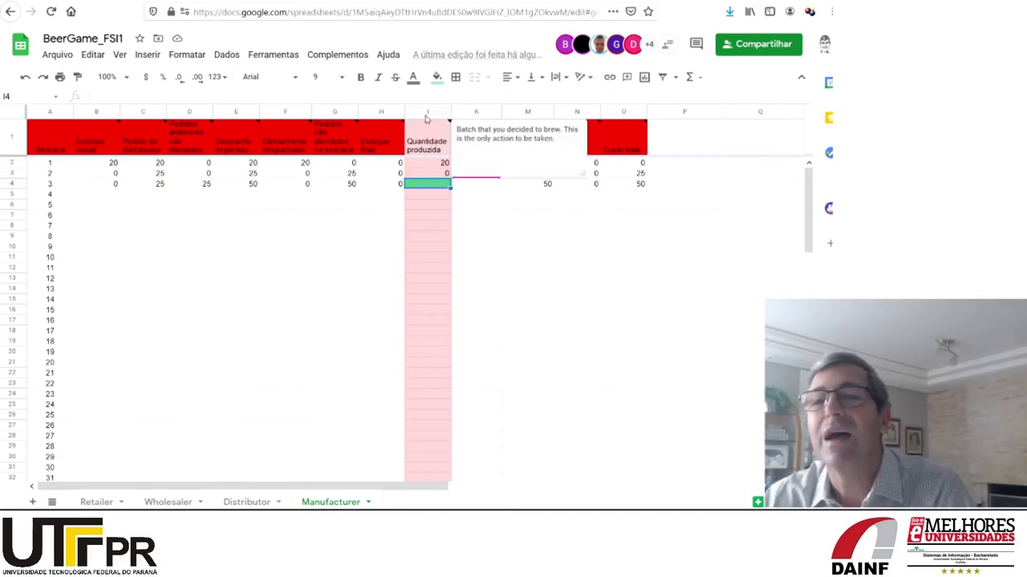
click(427, 165)
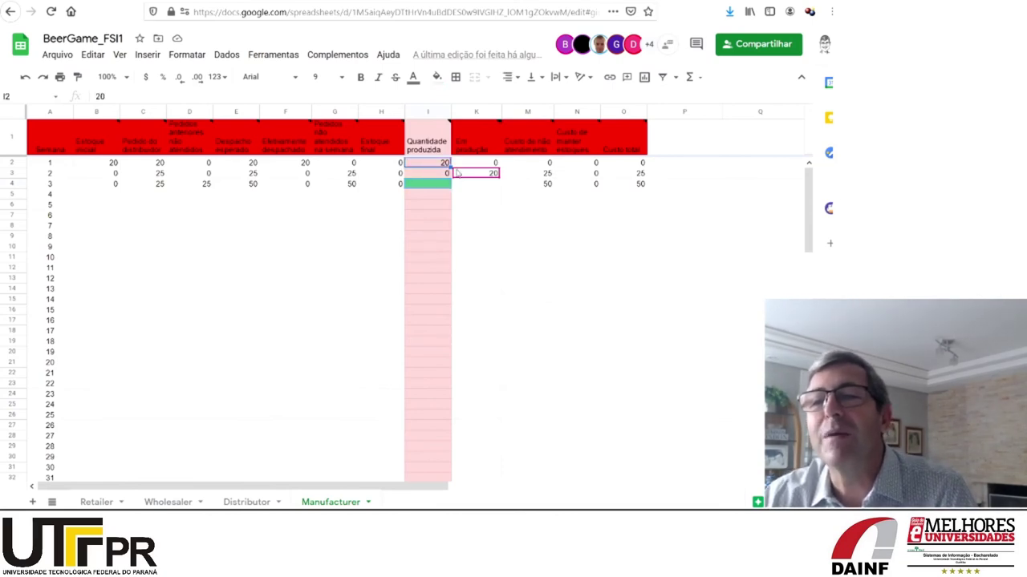
mouse_move(470, 178)
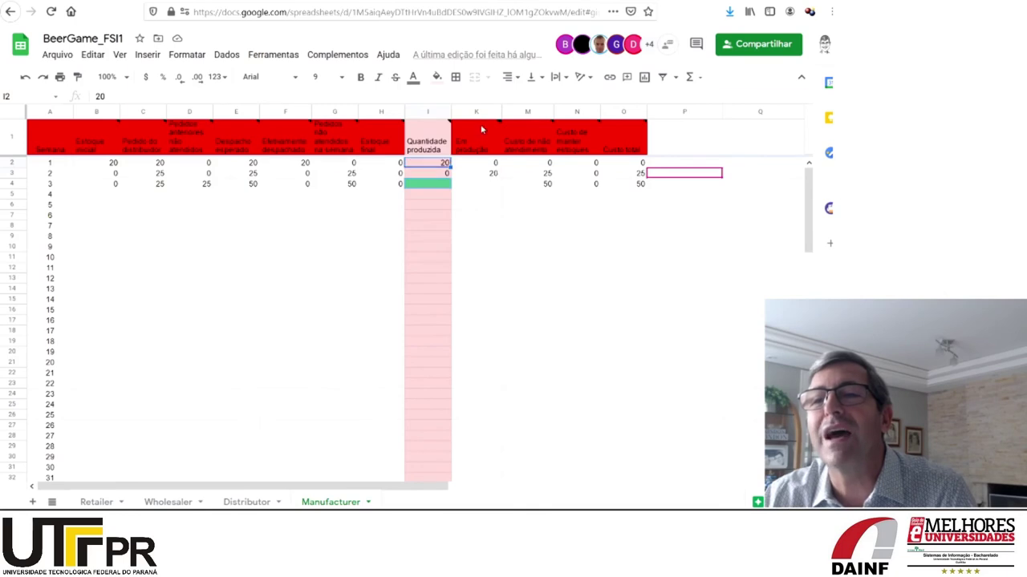
mouse_move(480, 155)
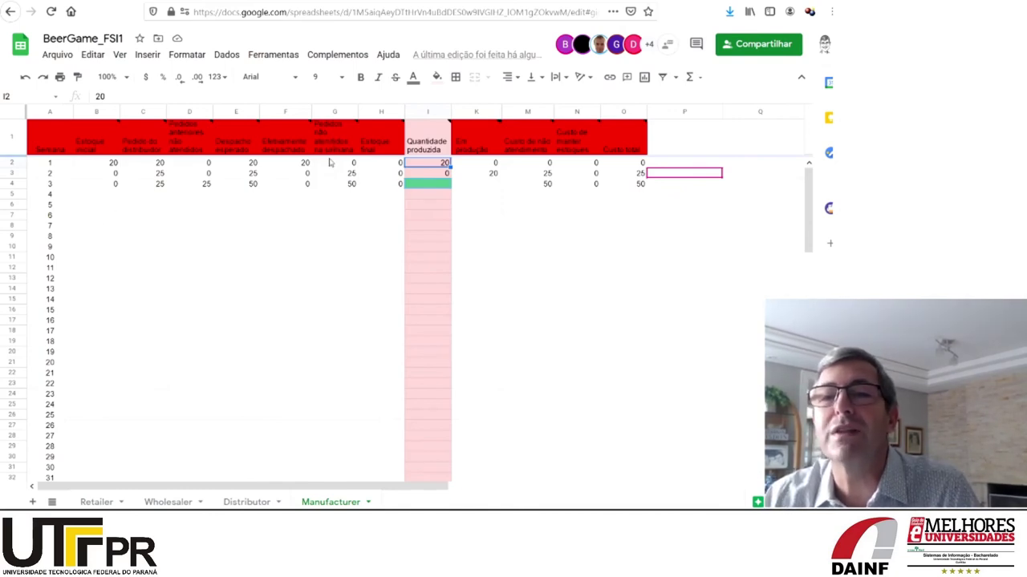
click(337, 183)
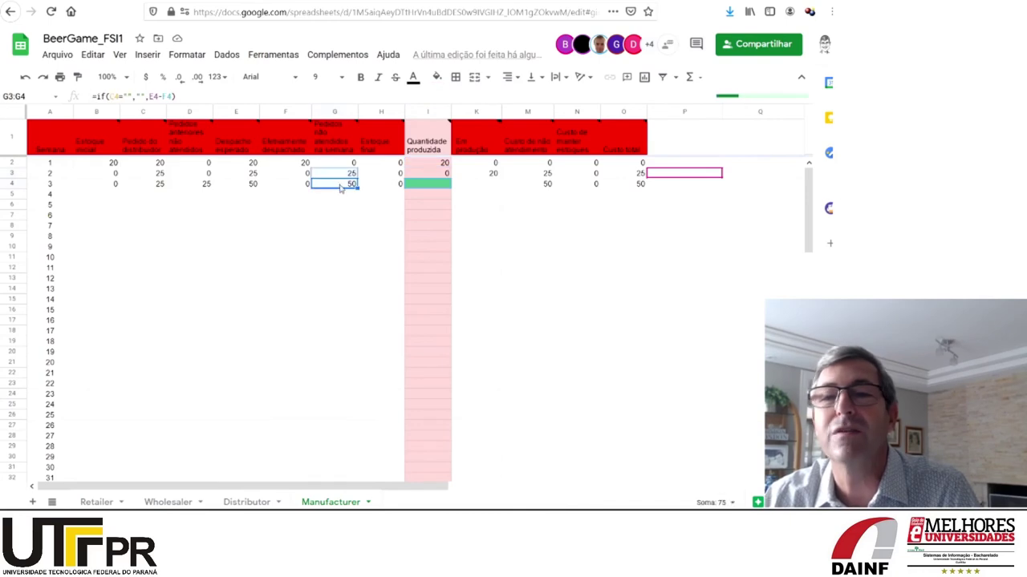
click(428, 188)
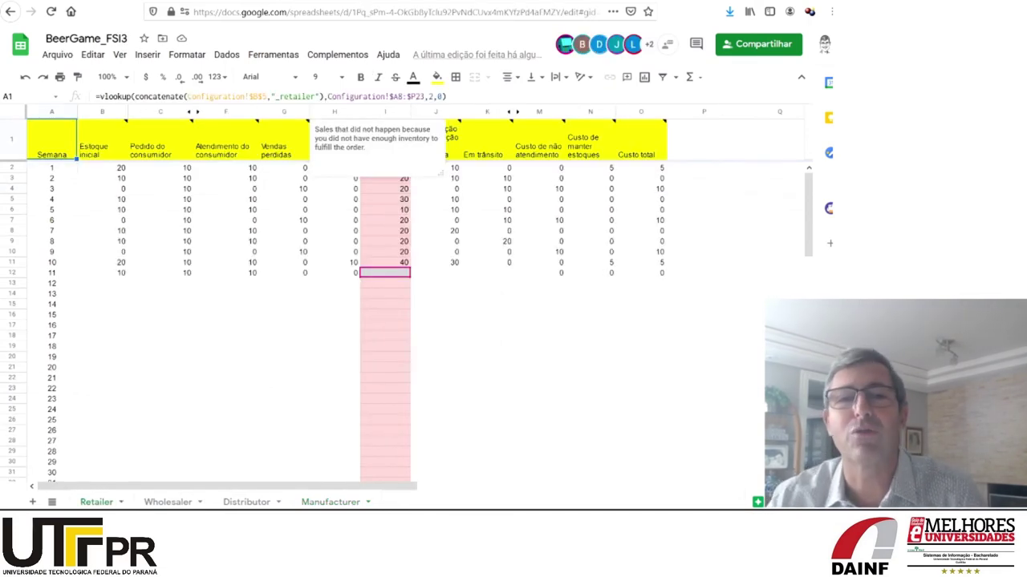
Enter a week-11 wholesaler order of 20 in BeerGame_FSI3's Retailer sheet
text(20)
key(Return)
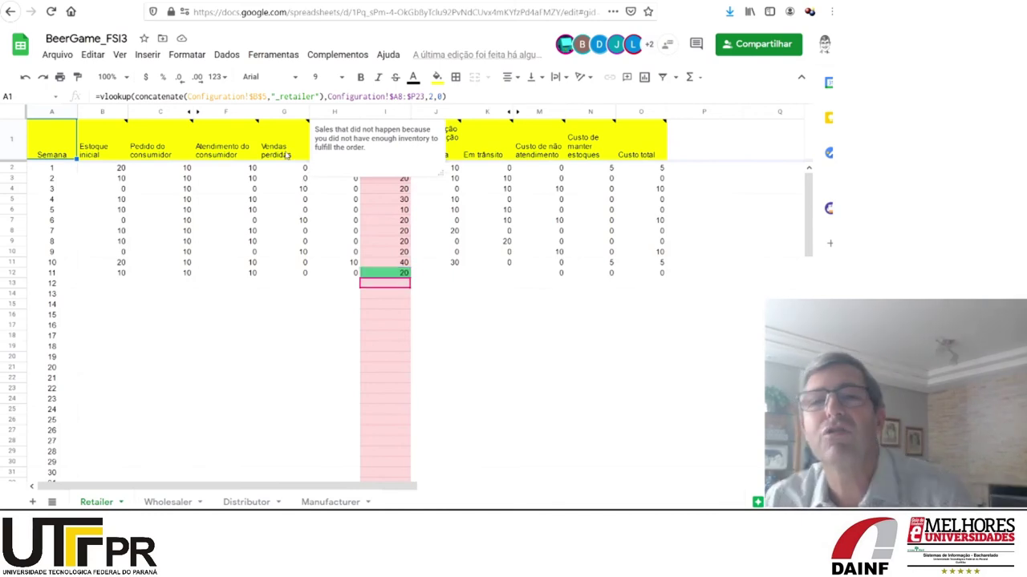
key(Up)
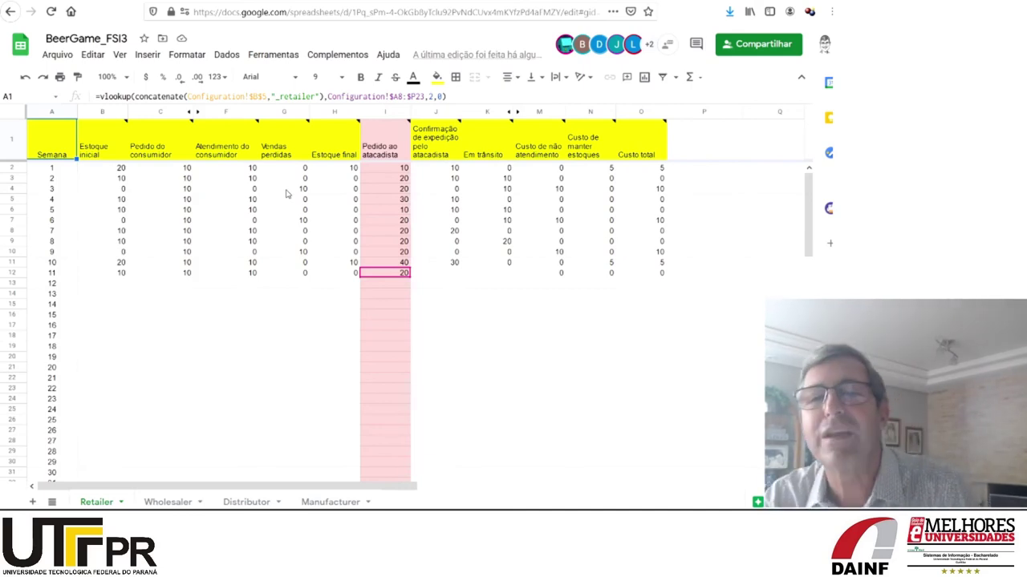
Review lost-sales values for weeks 3, 6, 9 and 12, then switch to BeerGame_FSI4
click(287, 191)
click(283, 220)
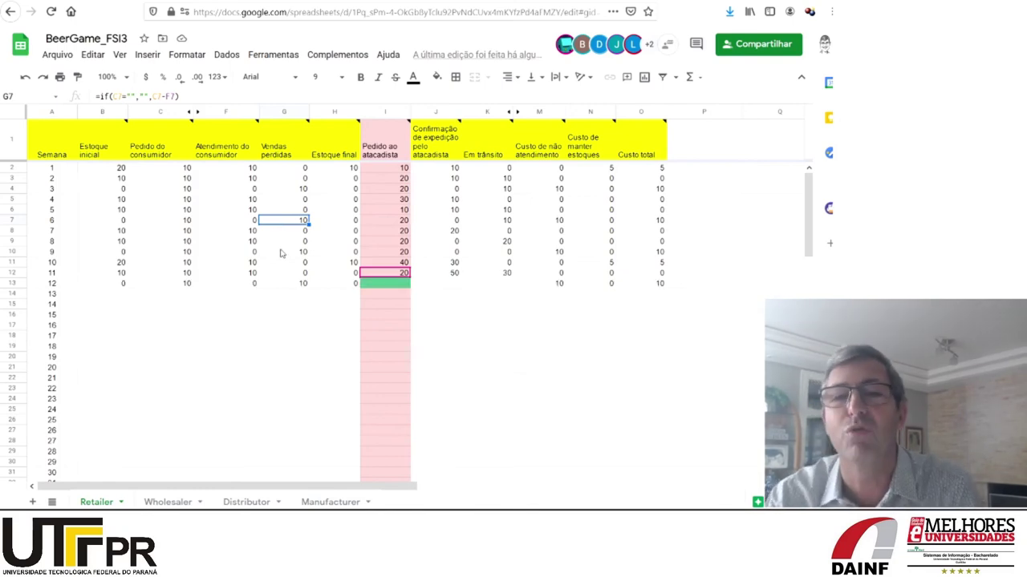
click(281, 253)
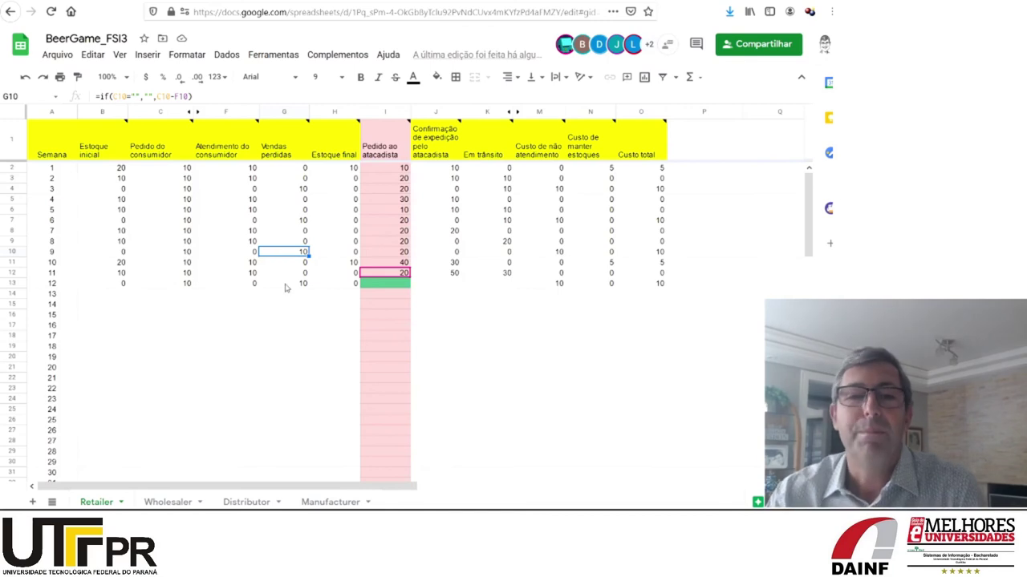
click(286, 287)
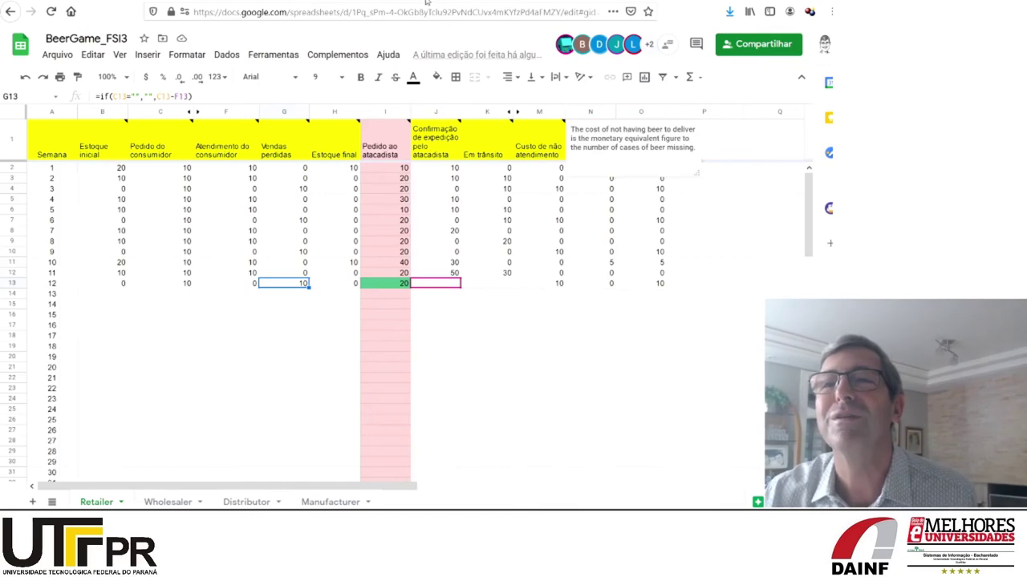
key(ctrl+Tab)
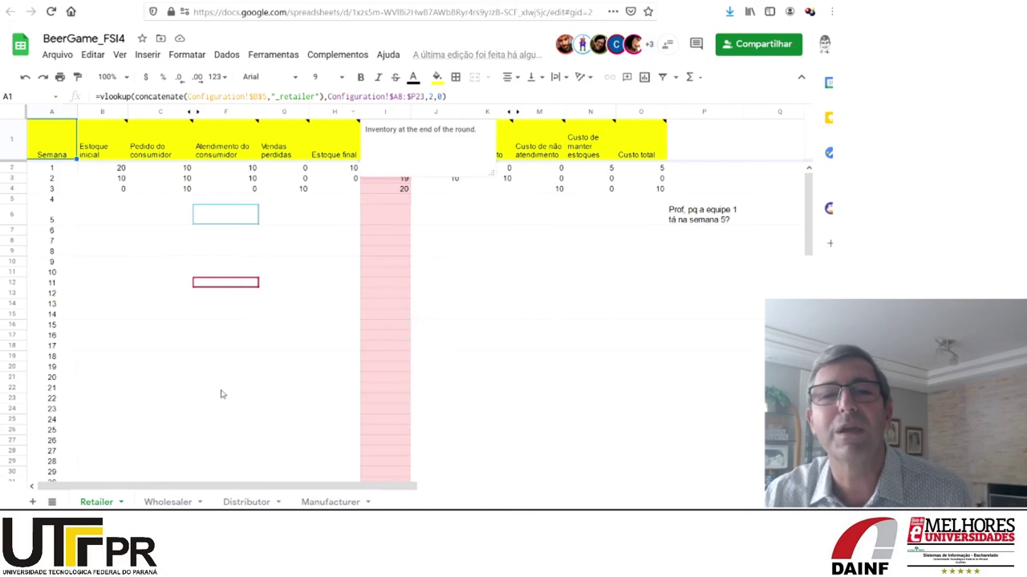
Copy the week-2 ending-inventory formula down into week 3 on the Retailer sheet
click(286, 191)
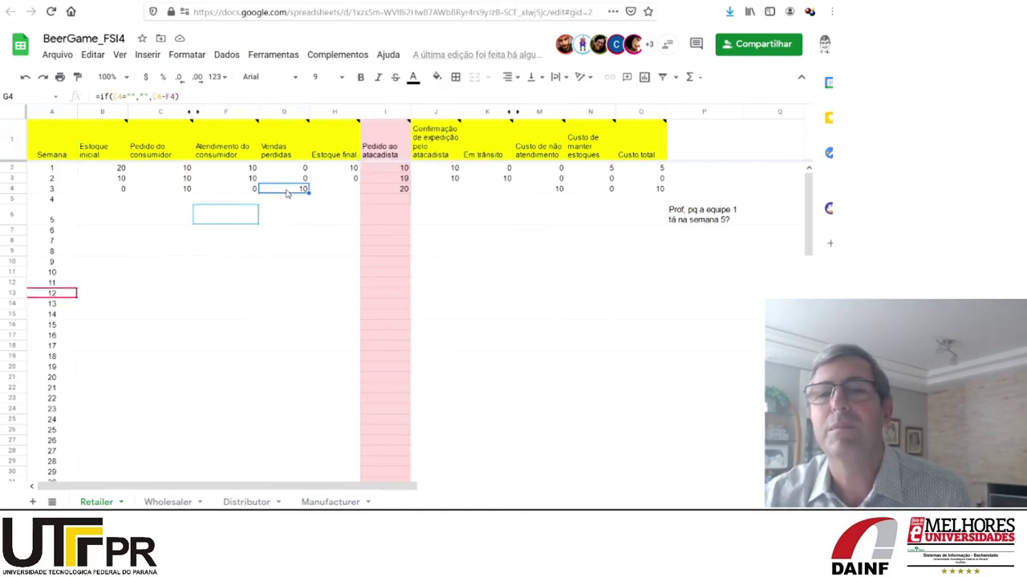
click(337, 191)
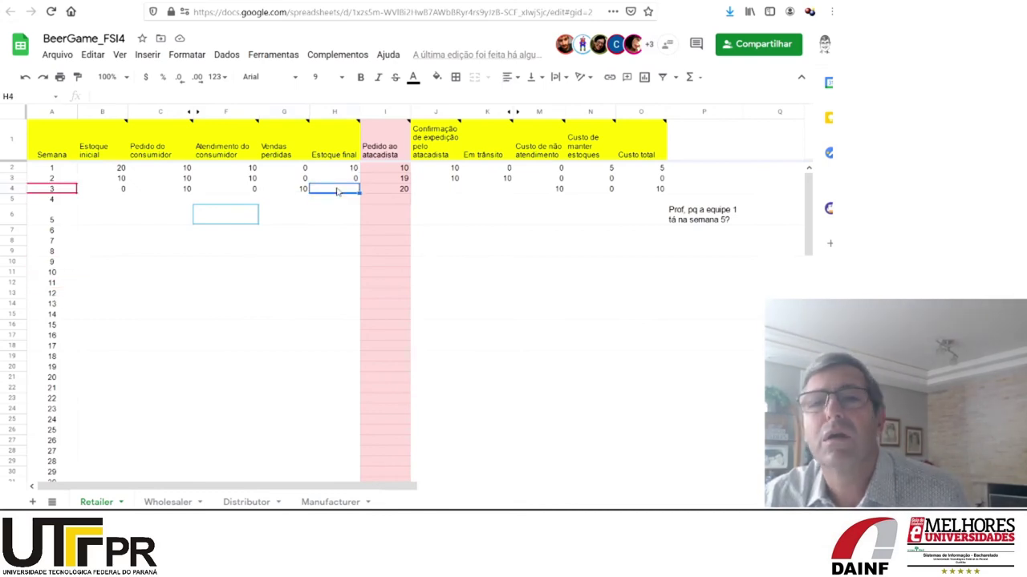
key(Up)
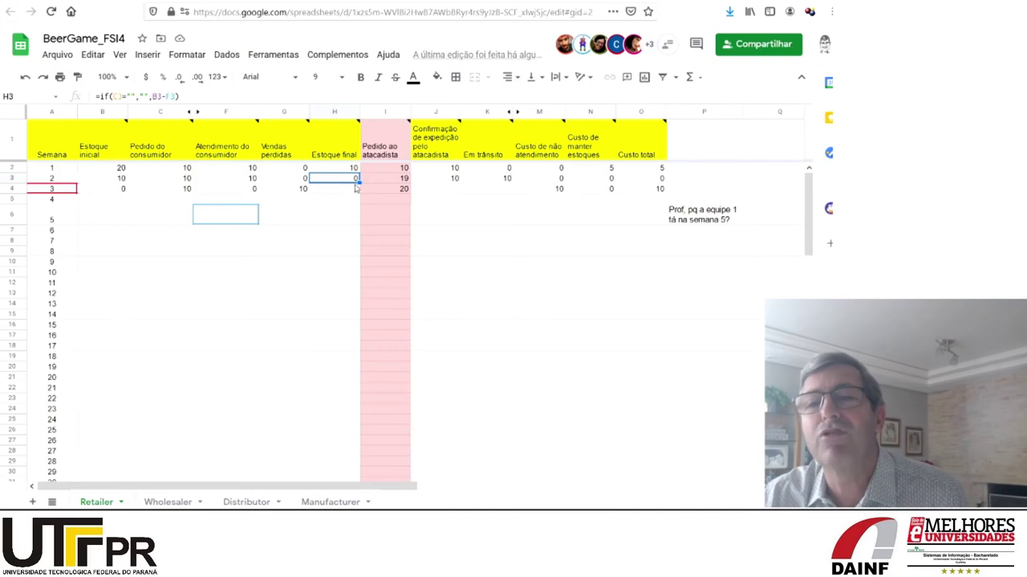
drag(358, 182, 359, 194)
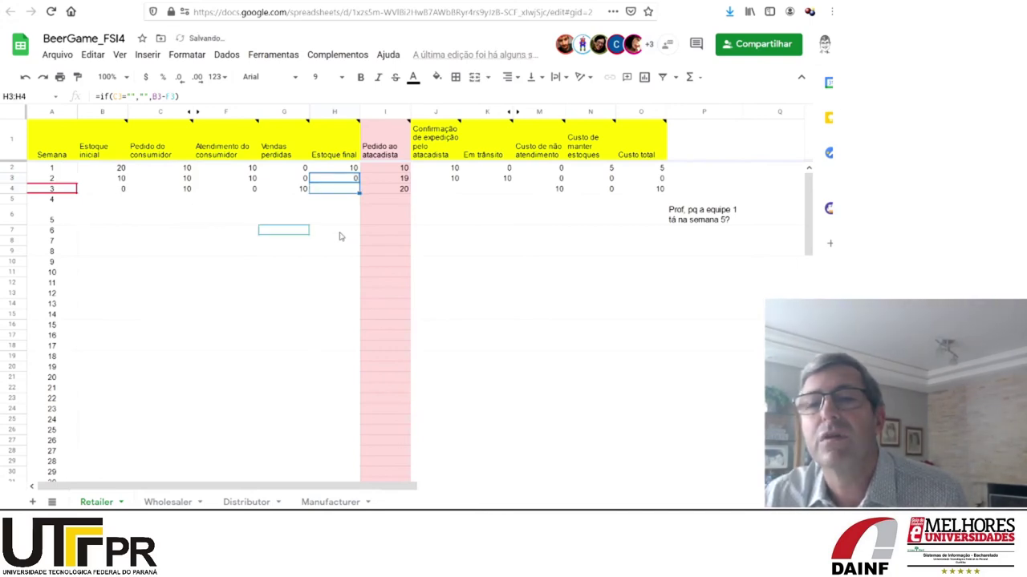
Verify the ending-stock formulas in H4 and H5, then go to the Manufacturer sheet
click(337, 194)
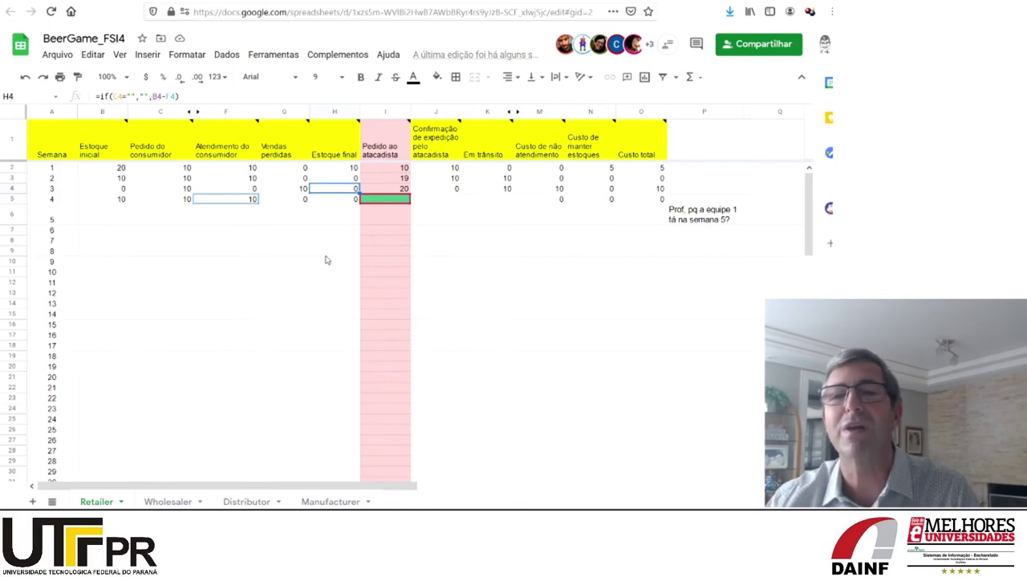
click(328, 201)
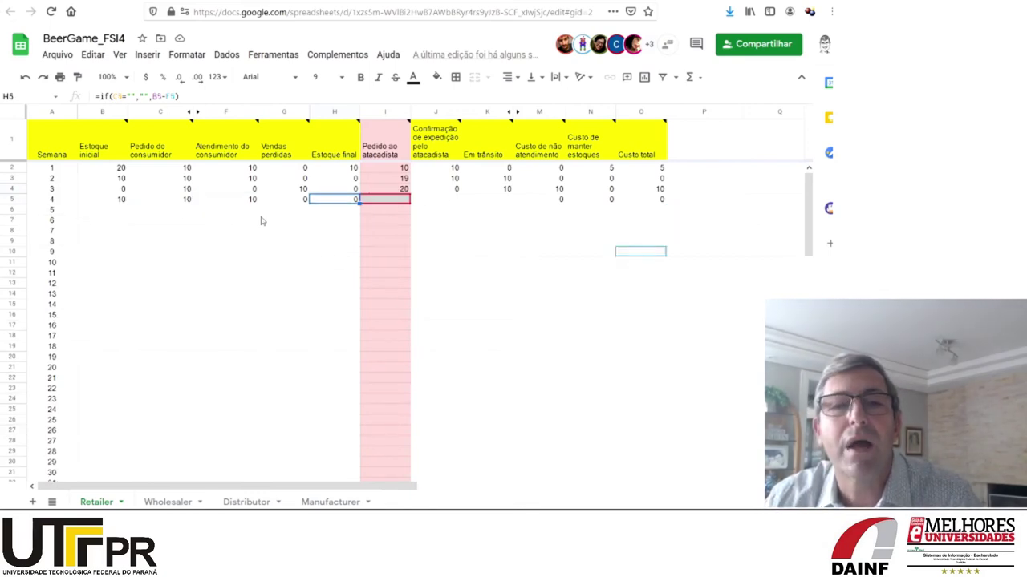
click(705, 202)
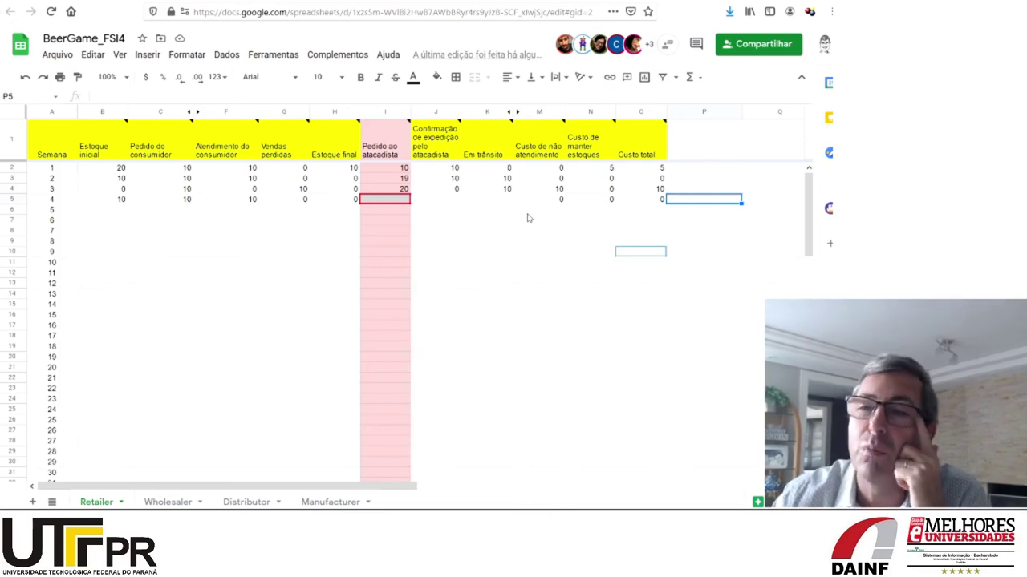
mouse_move(399, 203)
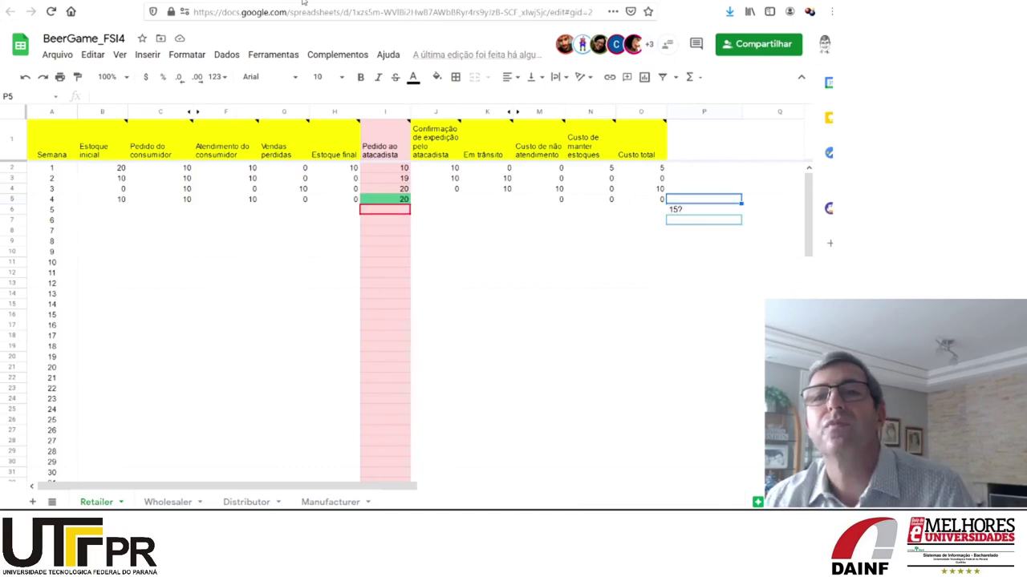
click(322, 504)
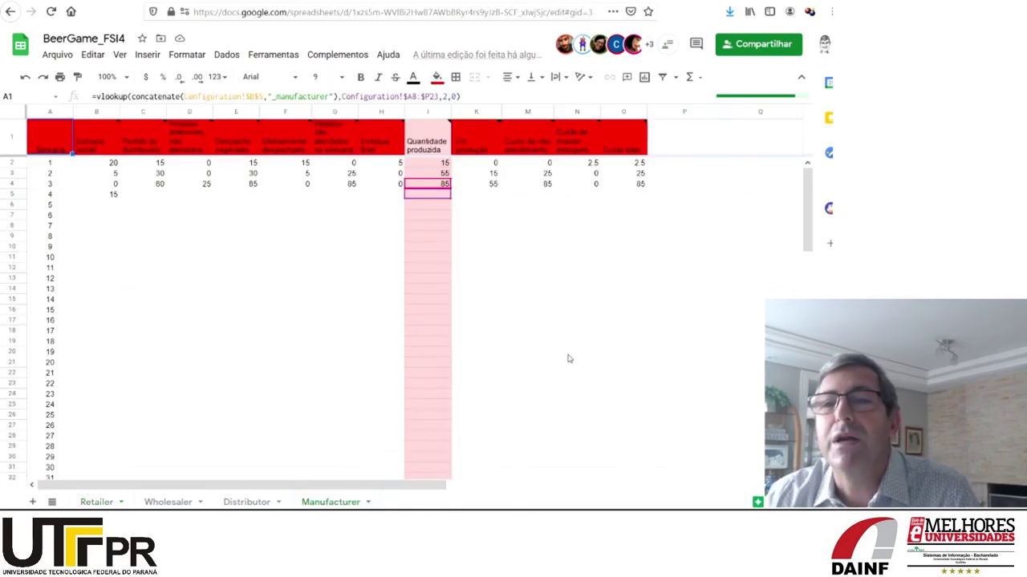
Check weeks 2–3 produced quantities and the K4 formula, then switch to BeerGame_FSI5
click(434, 186)
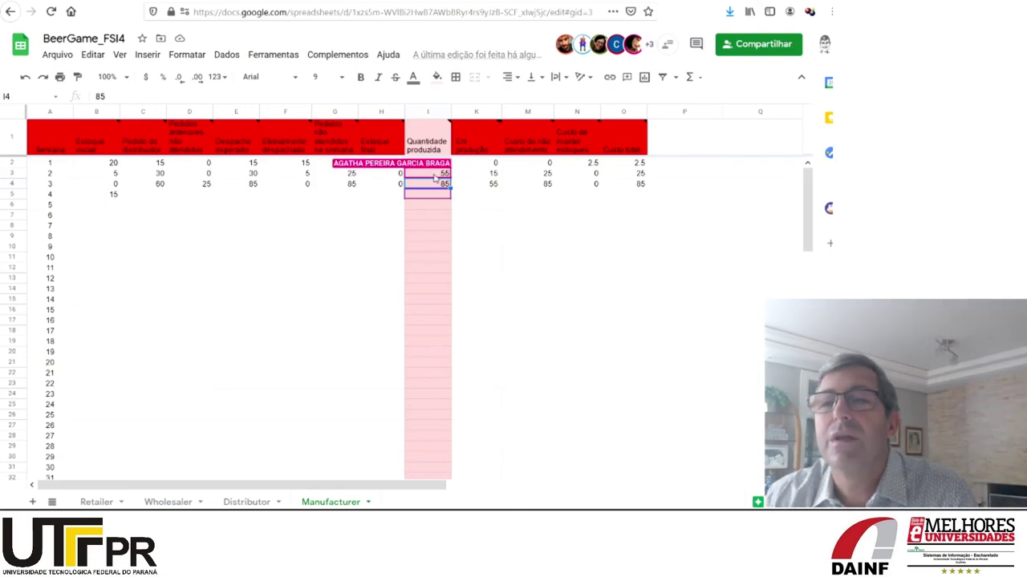
click(433, 176)
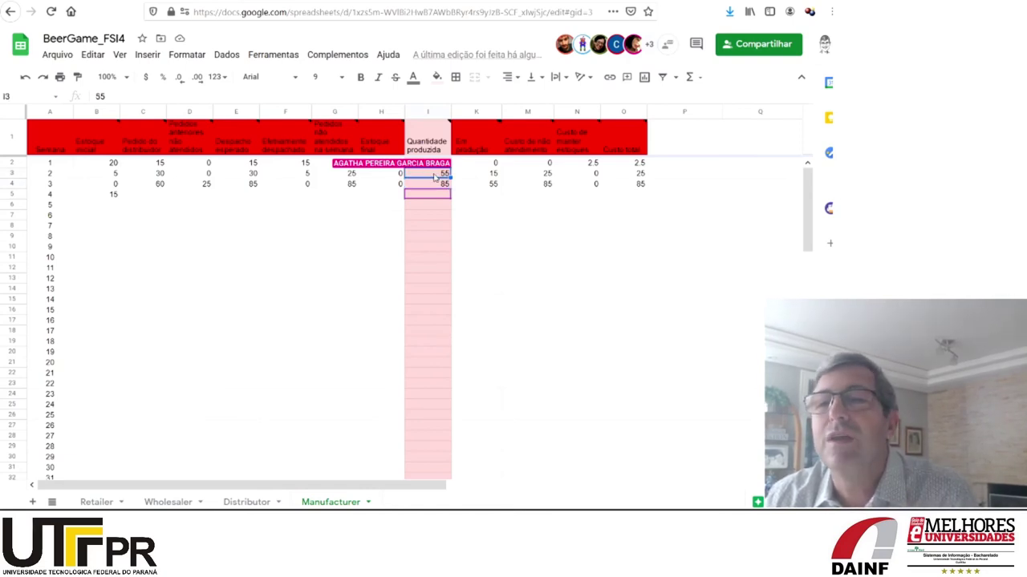
click(473, 186)
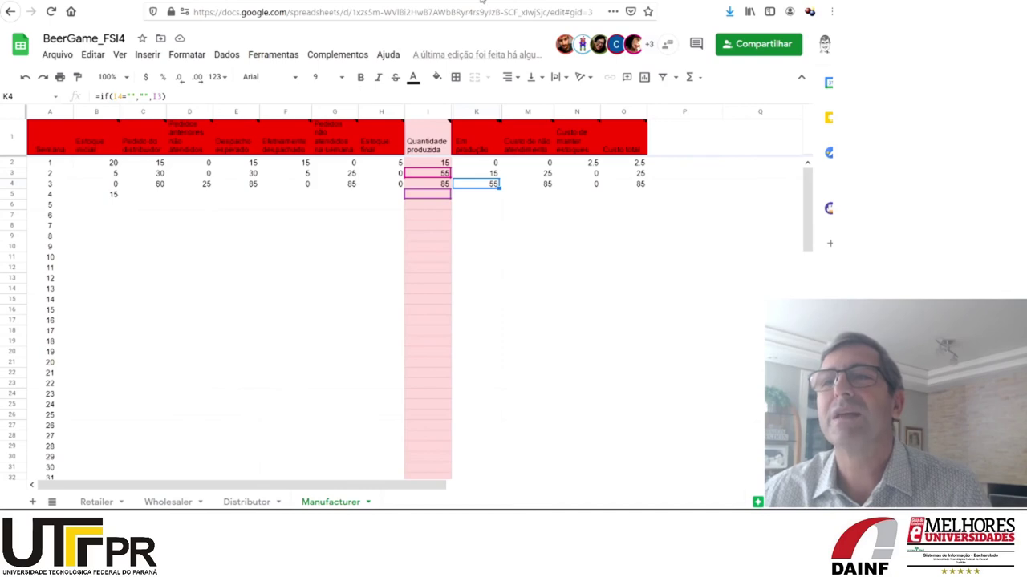
key(ctrl+Tab)
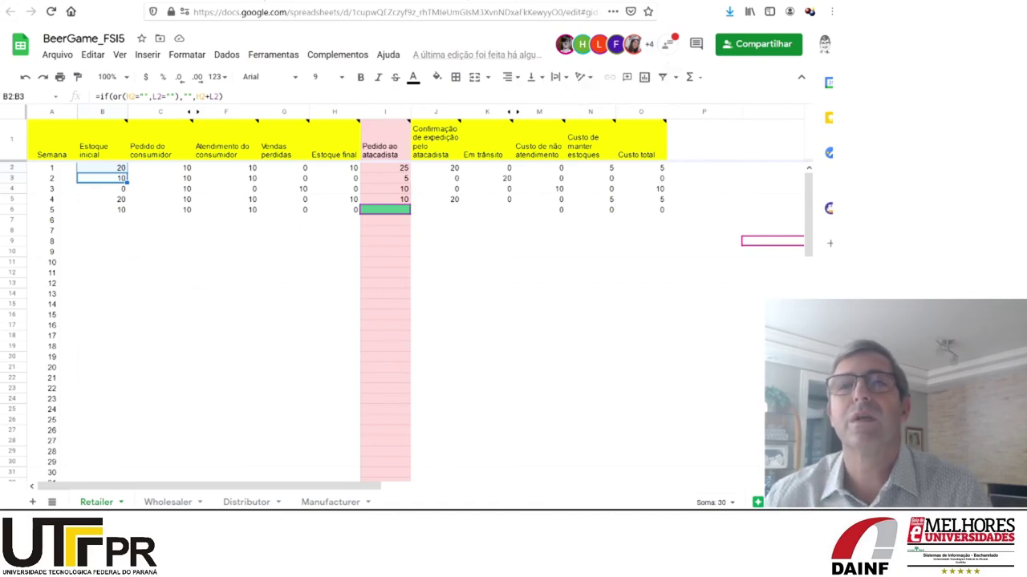
Switch to BeerGame_FSI1's Manufacturer sheet, now showing five weeks with week 5 costing 130
key(ctrl+Tab)
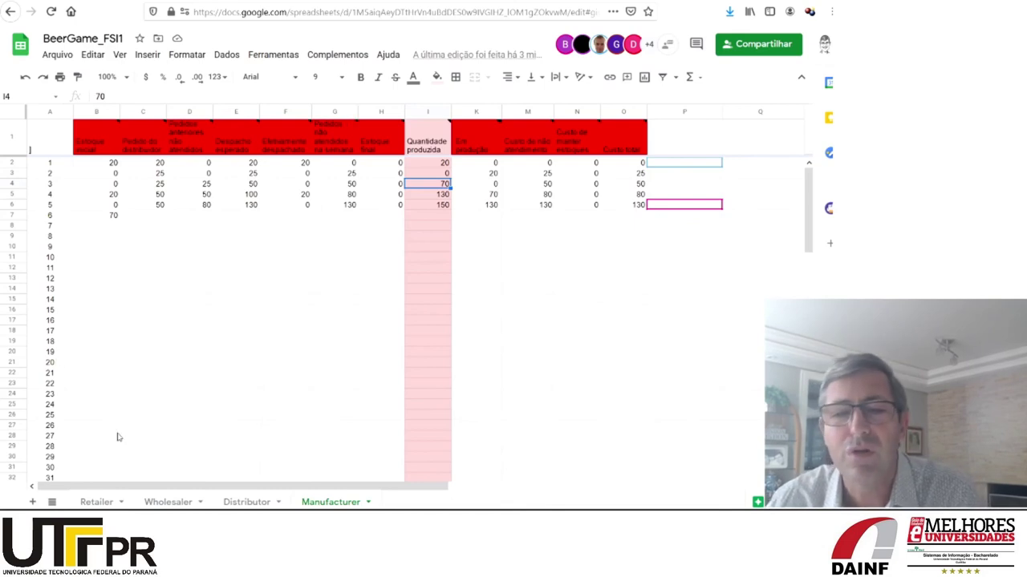
Show BeerGame_FSI1's Distributor sheet, with six weeks and a week-6 cost of 235
click(245, 502)
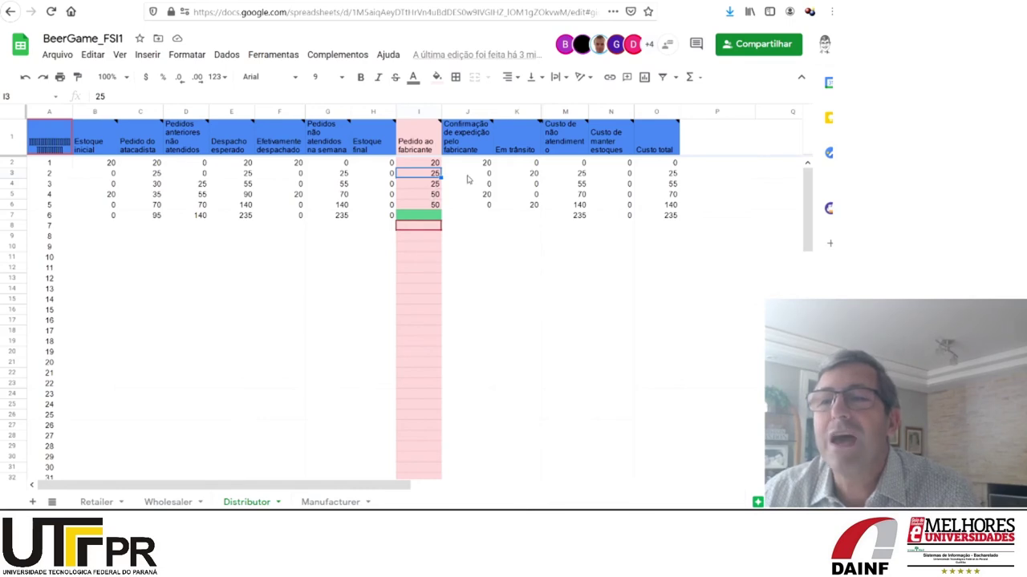
click(468, 178)
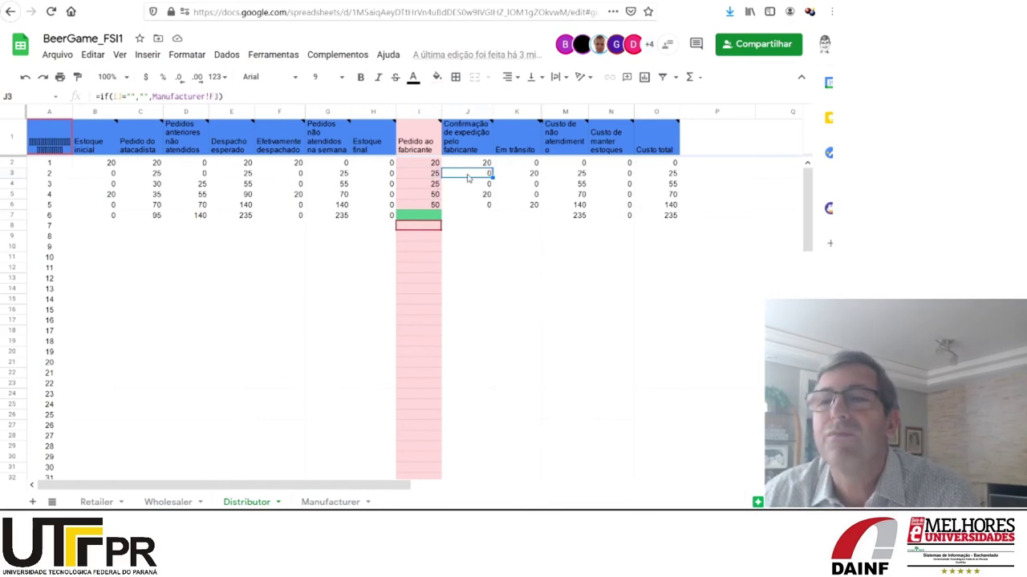
click(427, 191)
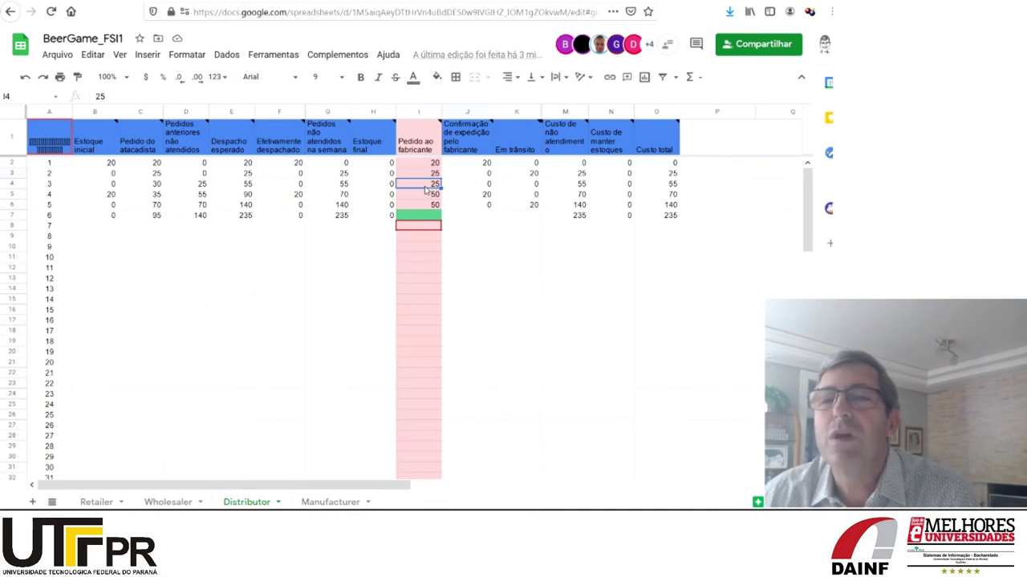
click(470, 188)
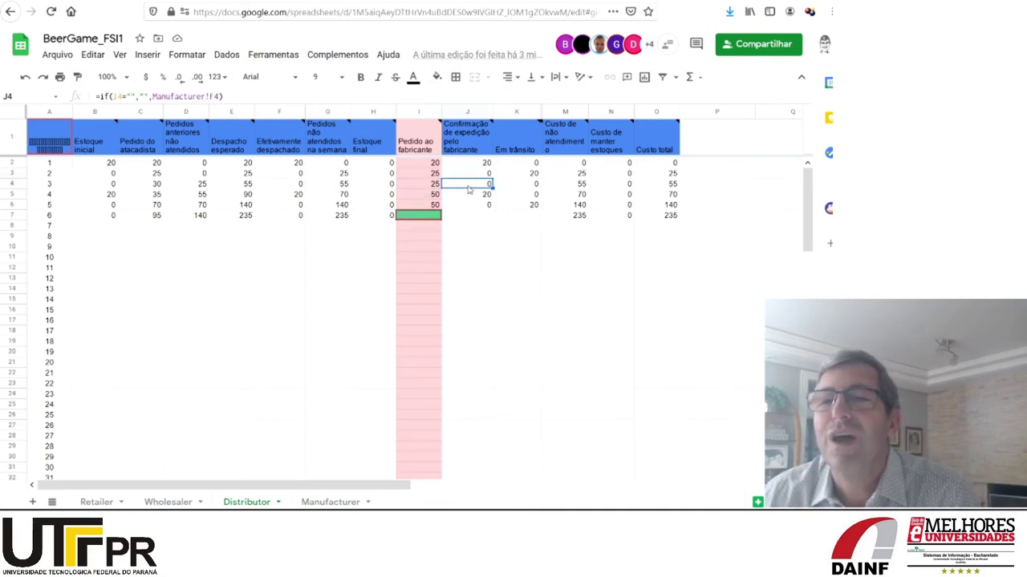
click(435, 198)
click(472, 199)
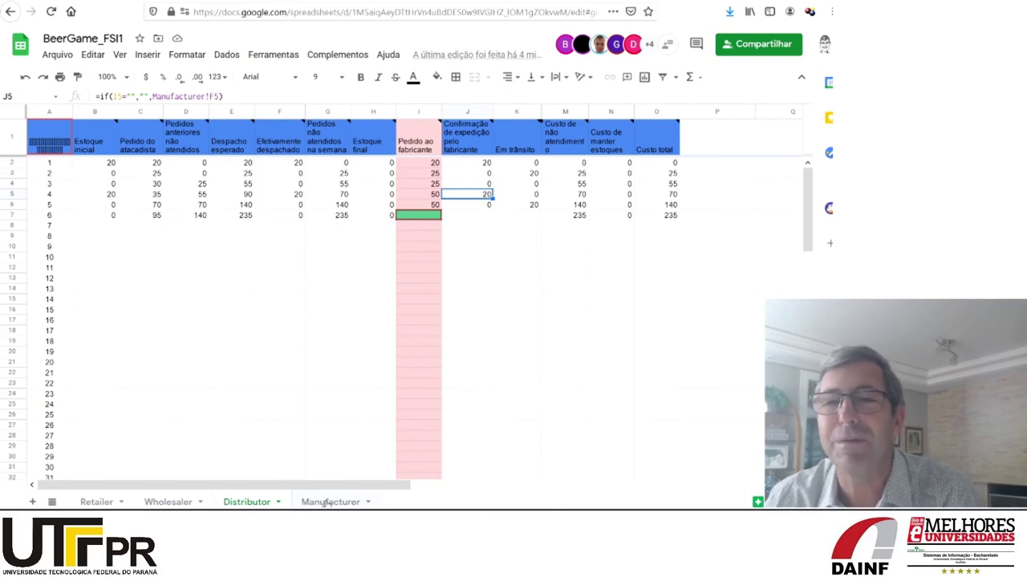
Glance at BeerGame_FSI1's Manufacturer sheet, then return to its Distributor sheet
click(329, 502)
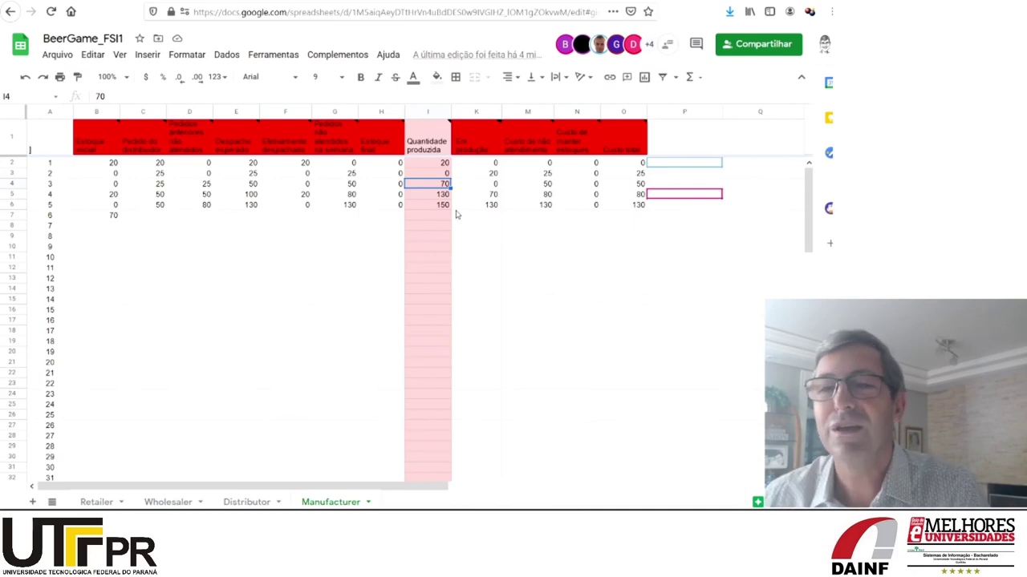
click(245, 502)
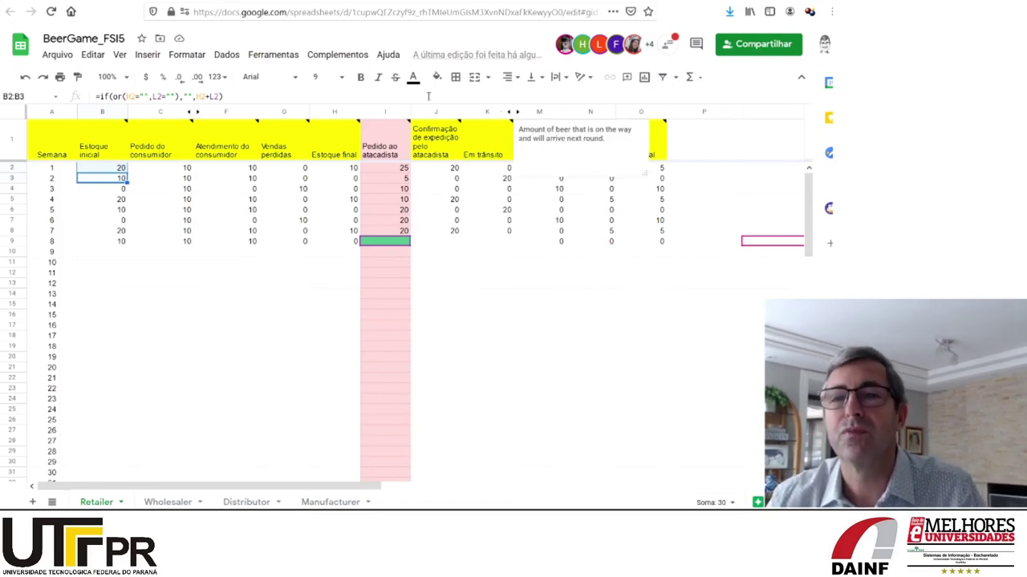
Open BeerGame_FSI1's Retailer sheet, now recorded through week 14 with stock 0
mouse_move(368, 121)
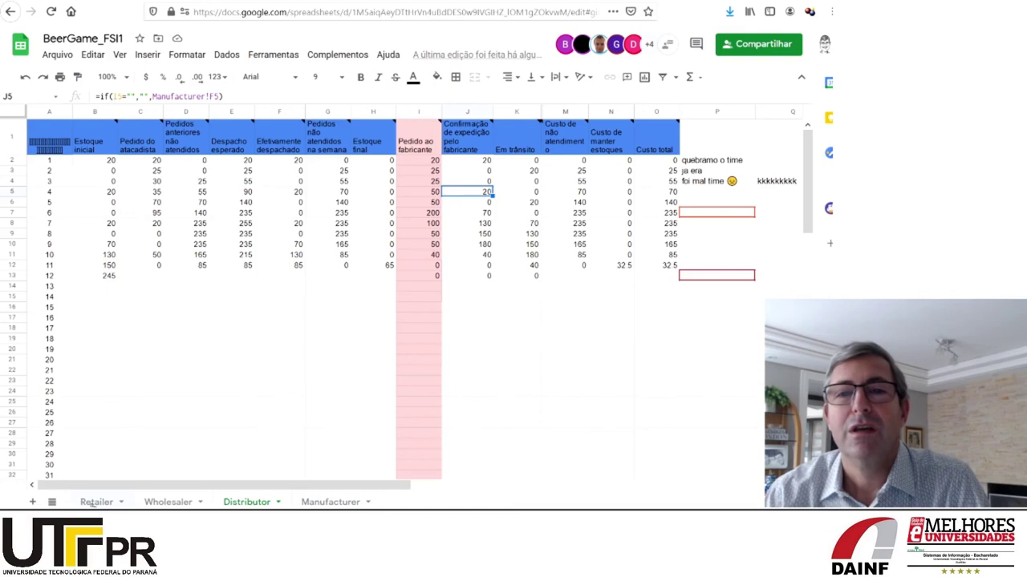
click(92, 503)
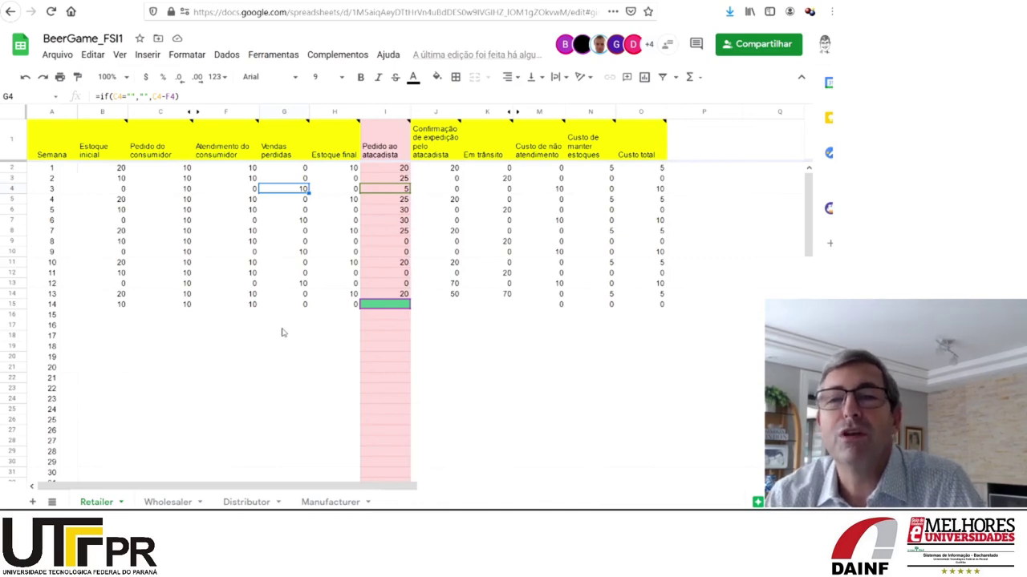
Inspect the lost-sales formulas in G10 and G13, then view the Manufacturer sheet
click(284, 253)
click(283, 287)
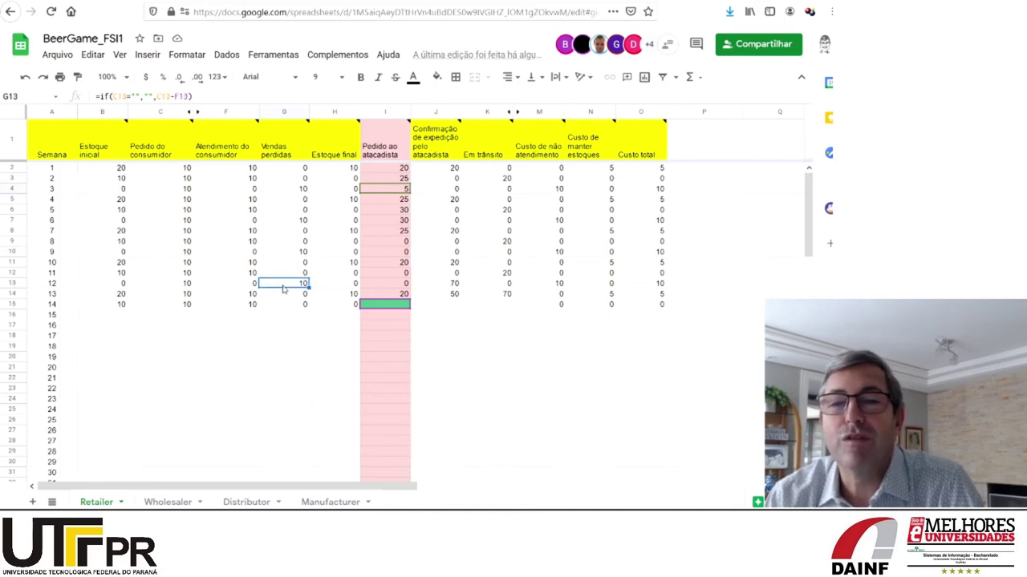
click(321, 503)
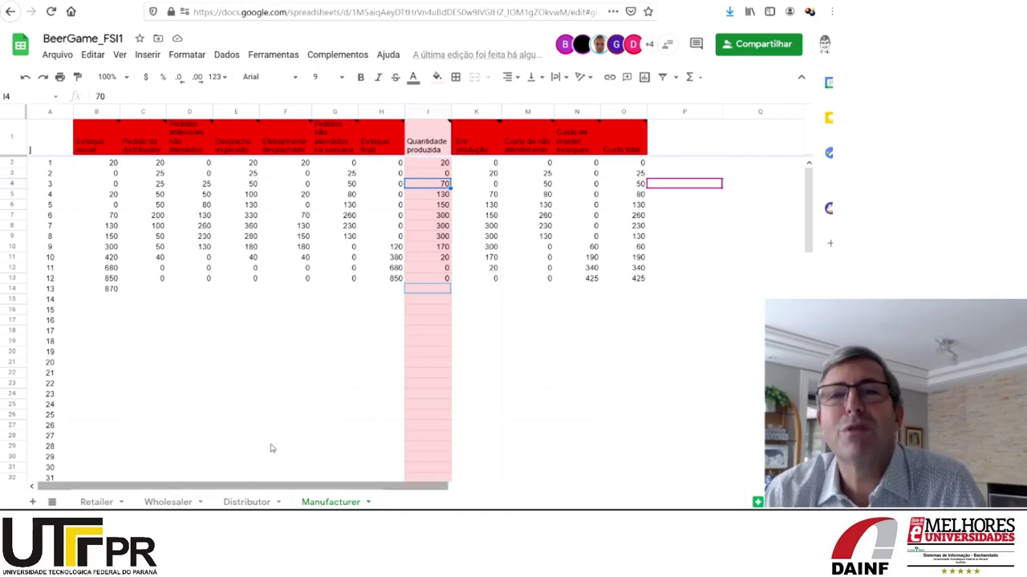
Return to BeerGame_FSI1's Retailer sheet and switch to the BeerGame_FSI2 spreadsheet
mouse_move(427, 141)
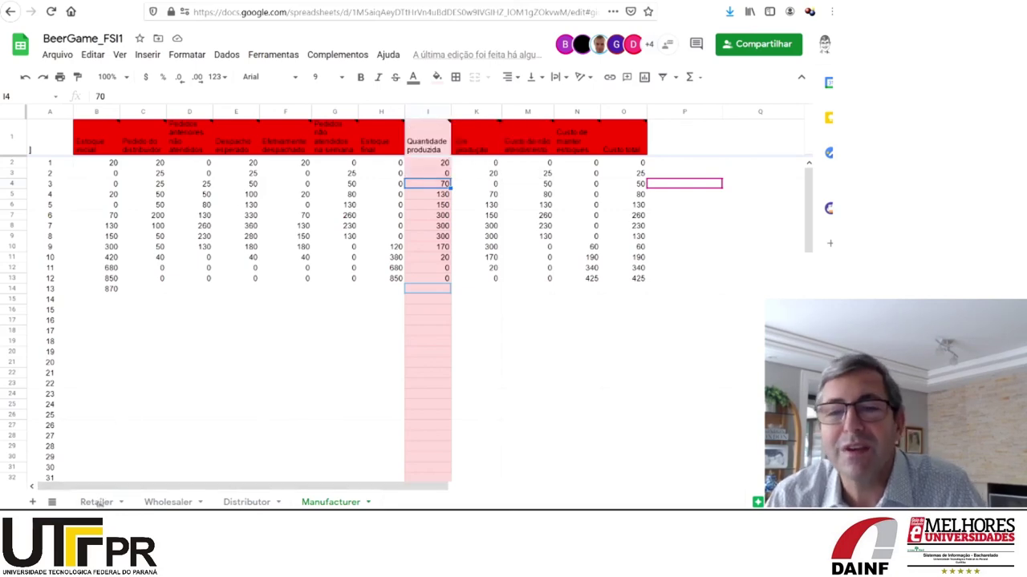
click(96, 502)
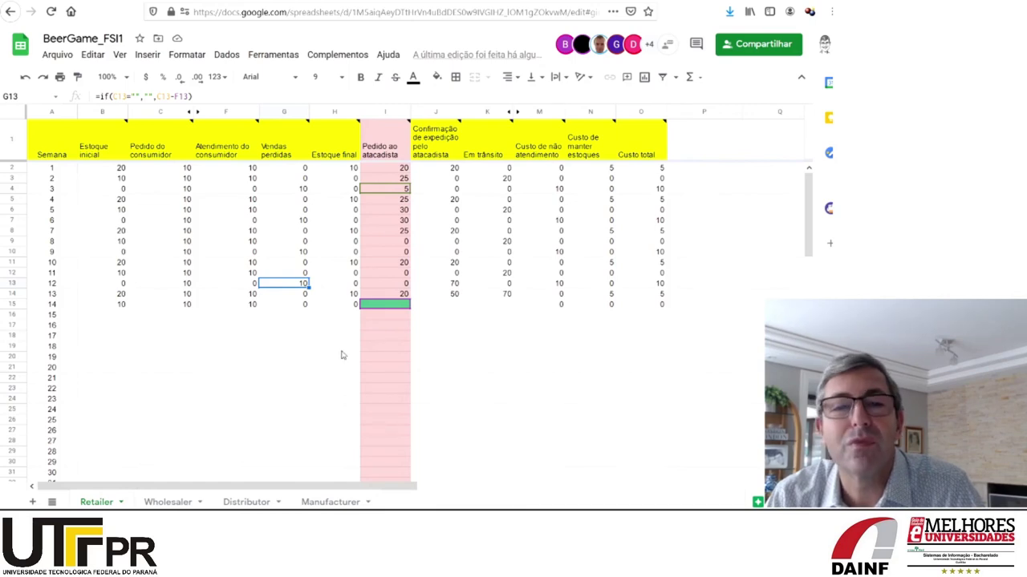
click(328, 2)
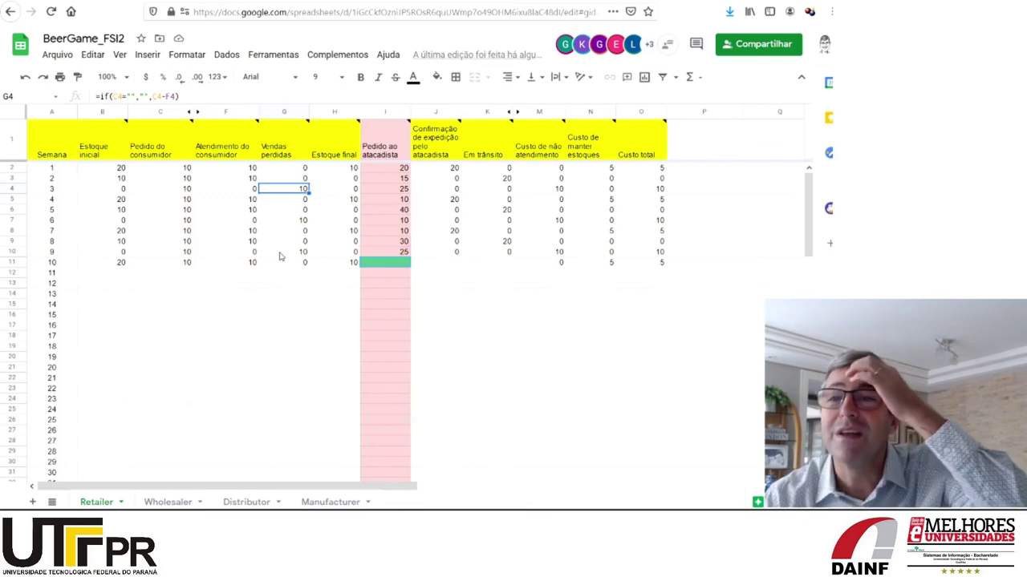
Review lost sales for weeks 3, 6, 9 and 12 (G4, G7, G10, G13) on BeerGame_FSI3's Retailer sheet
click(315, 502)
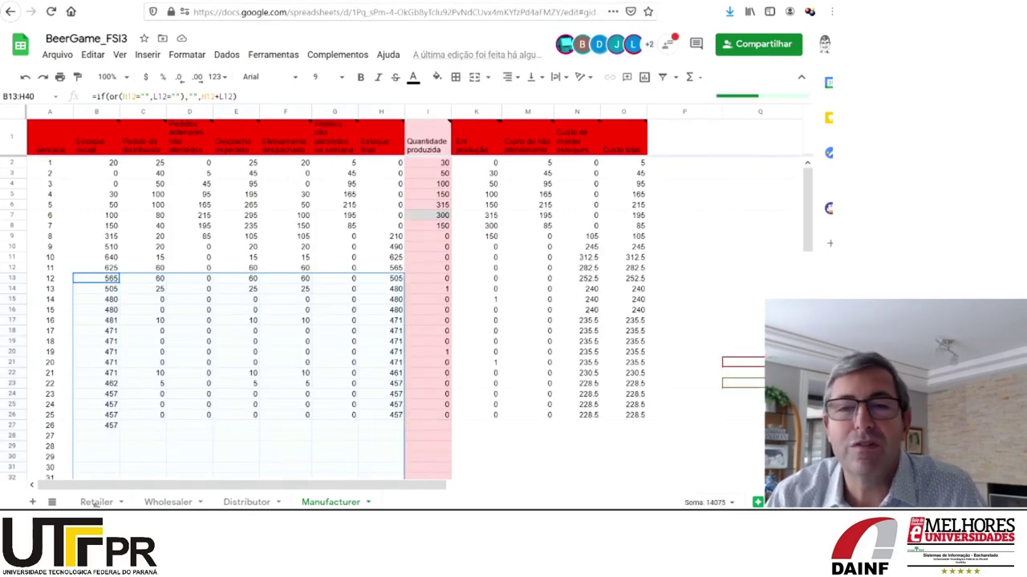
click(96, 503)
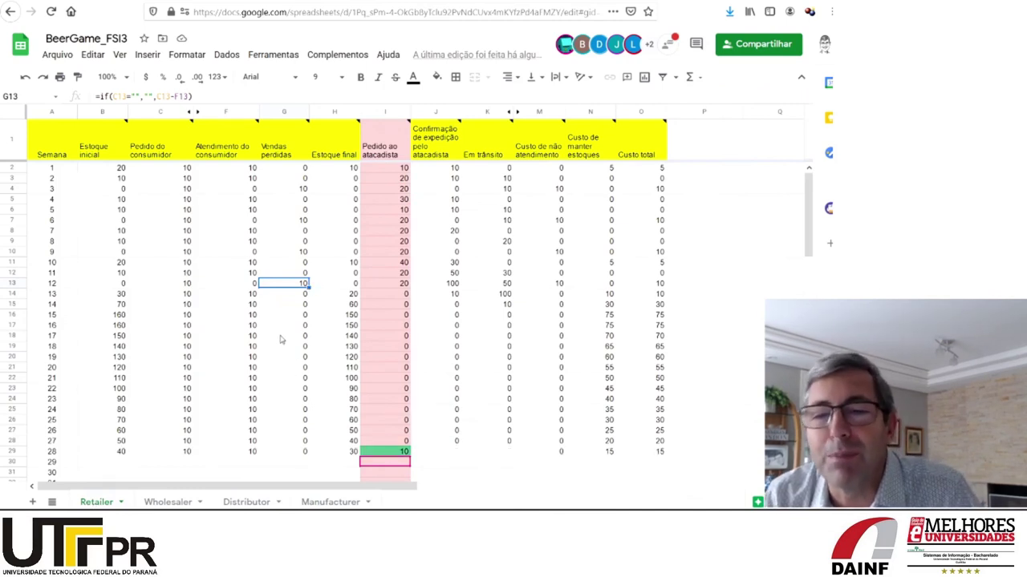
click(272, 191)
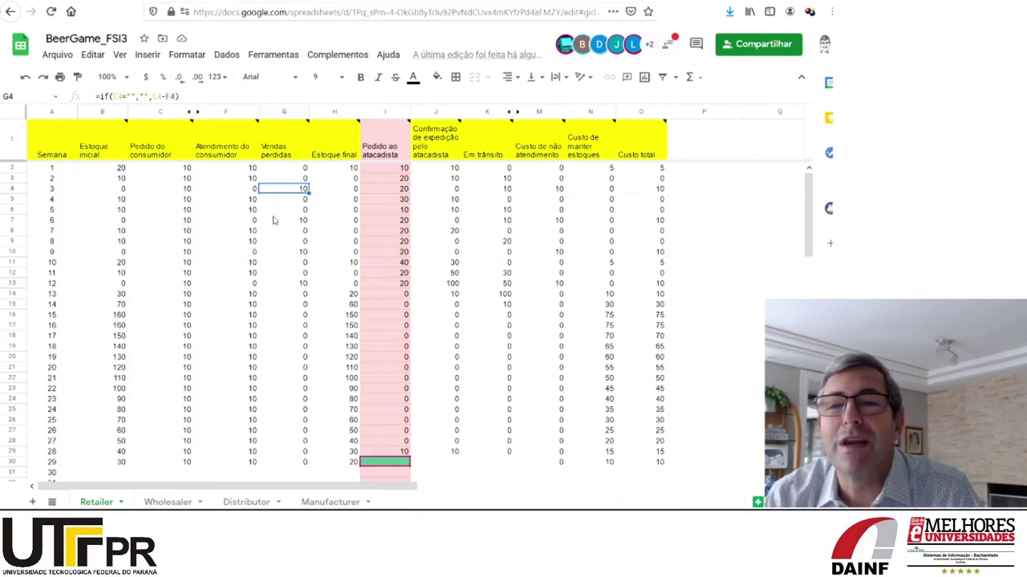
click(273, 221)
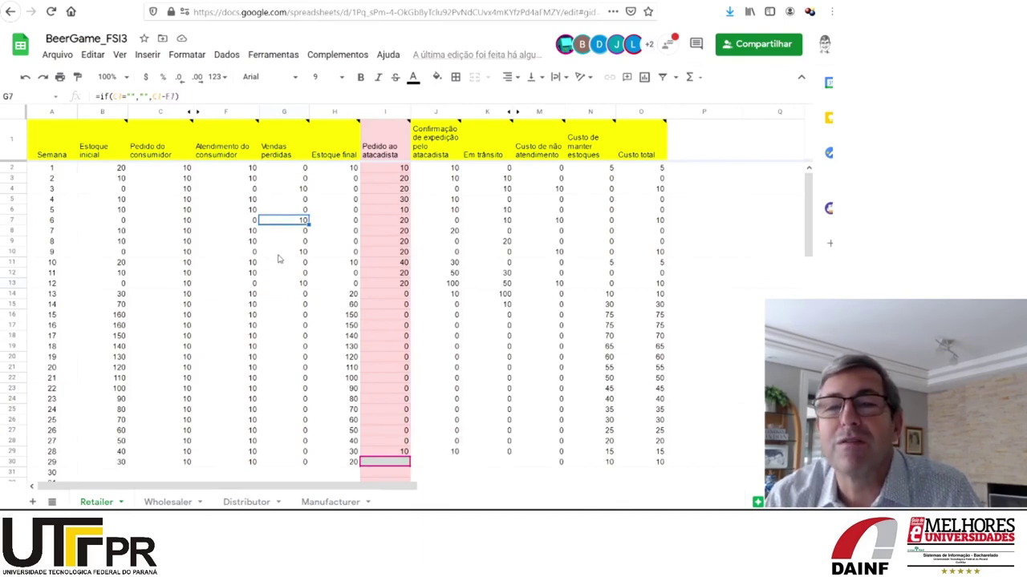
click(277, 254)
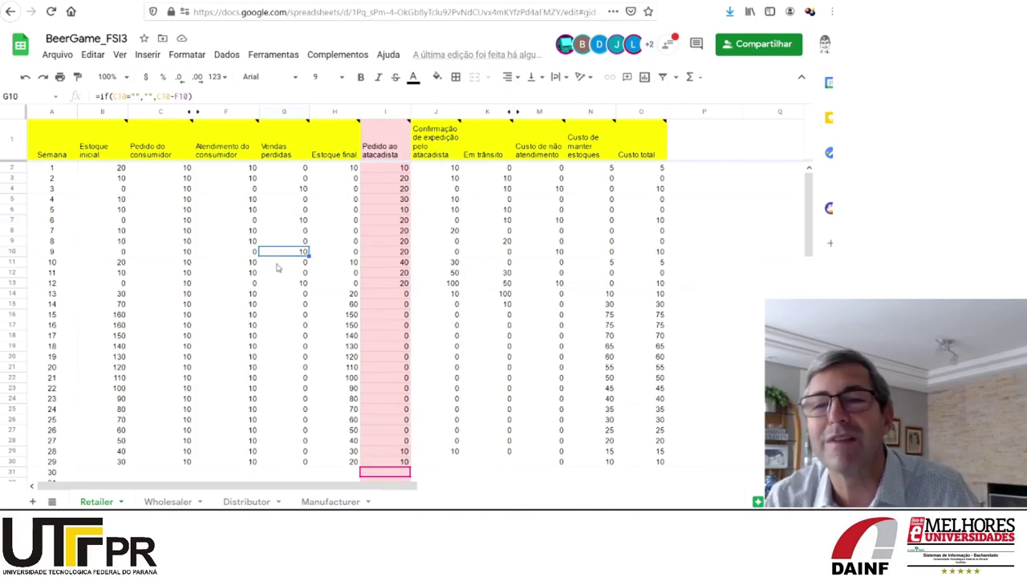
click(278, 285)
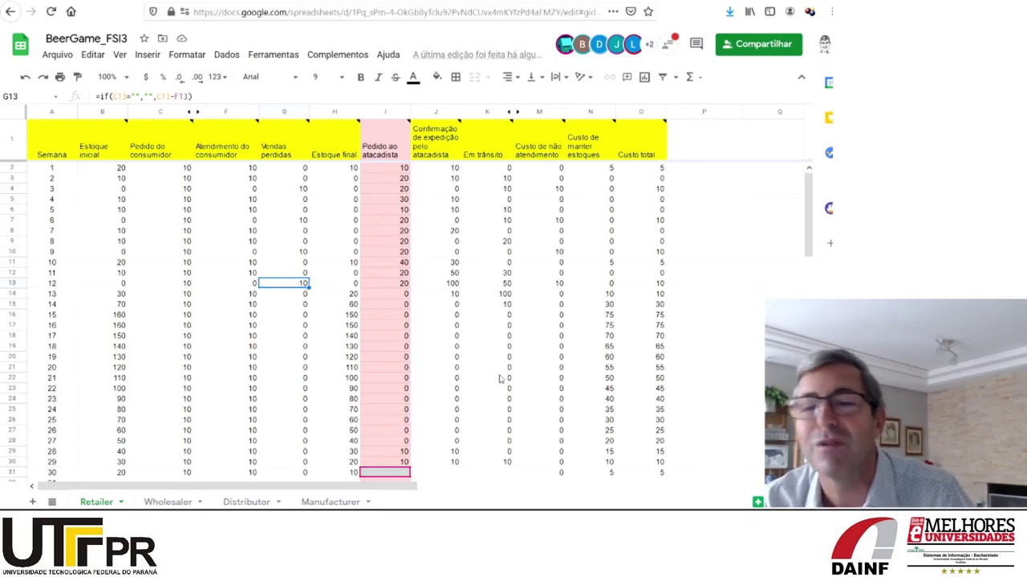
Switch to the BeerGame_FSI4 spreadsheet's Manufacturer sheet
click(402, 12)
key(Return)
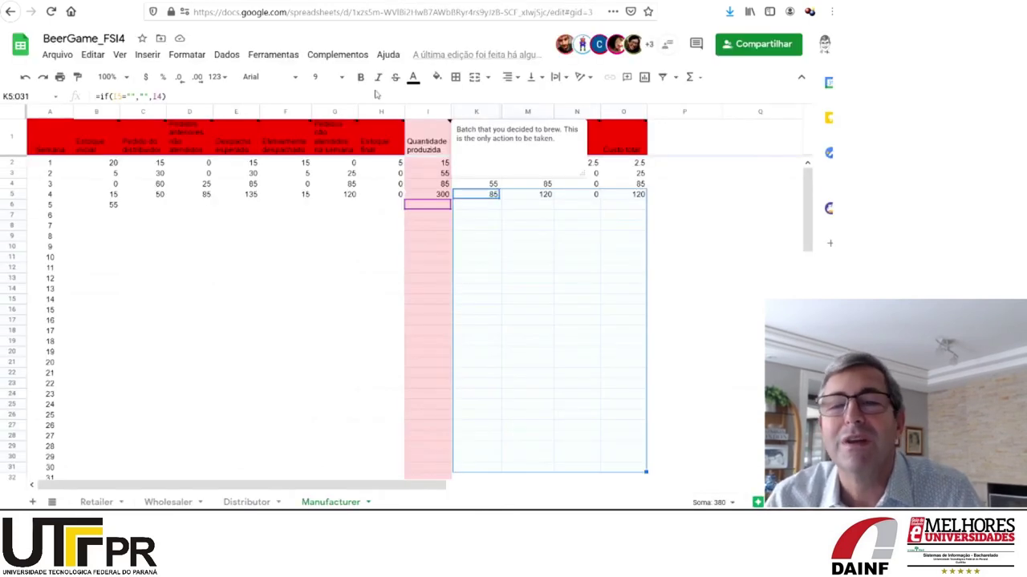
Look over BeerGame_FSI4's Retailer, Distributor and Manufacturer sheets in turn
click(96, 502)
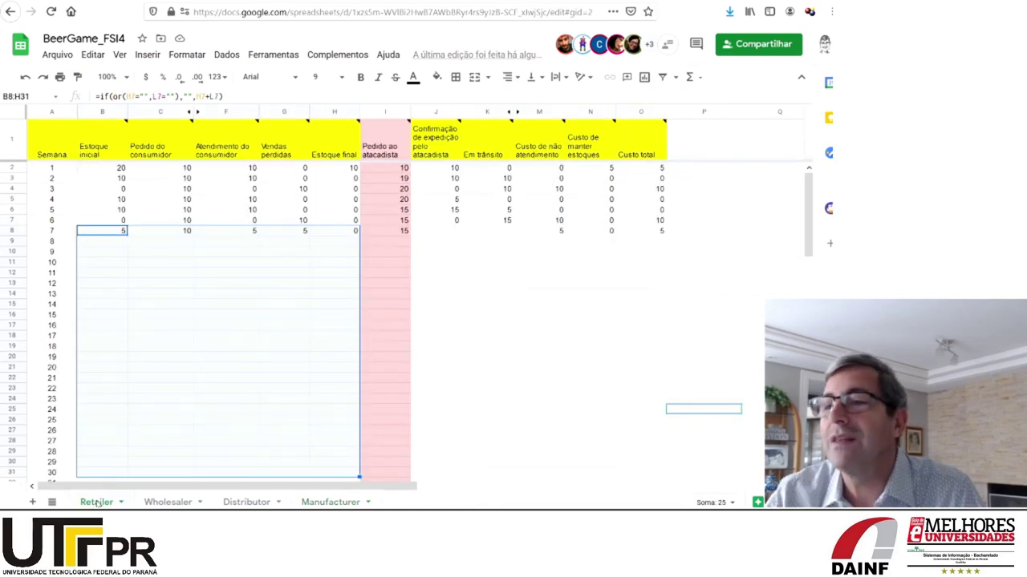
click(246, 502)
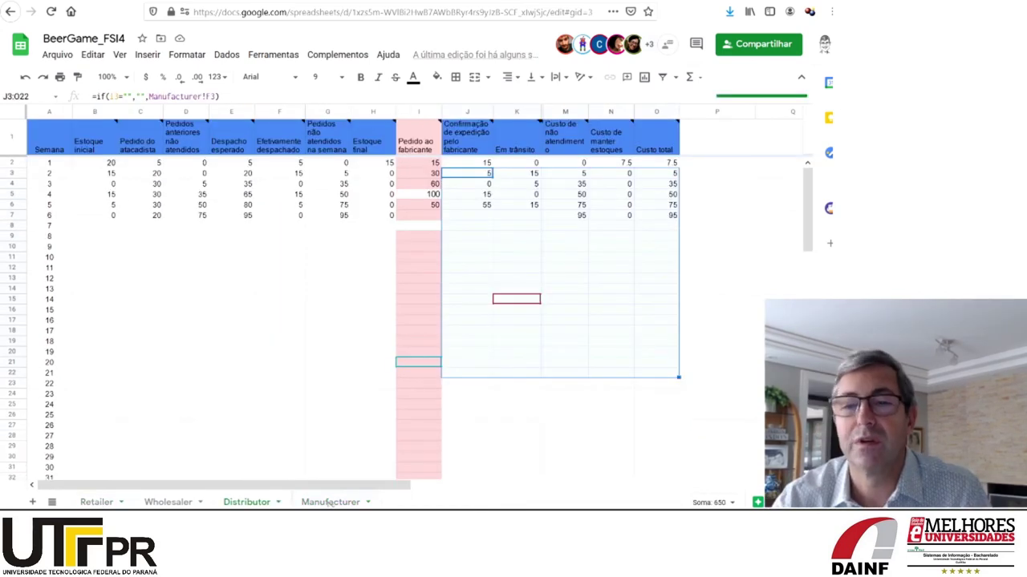
click(329, 503)
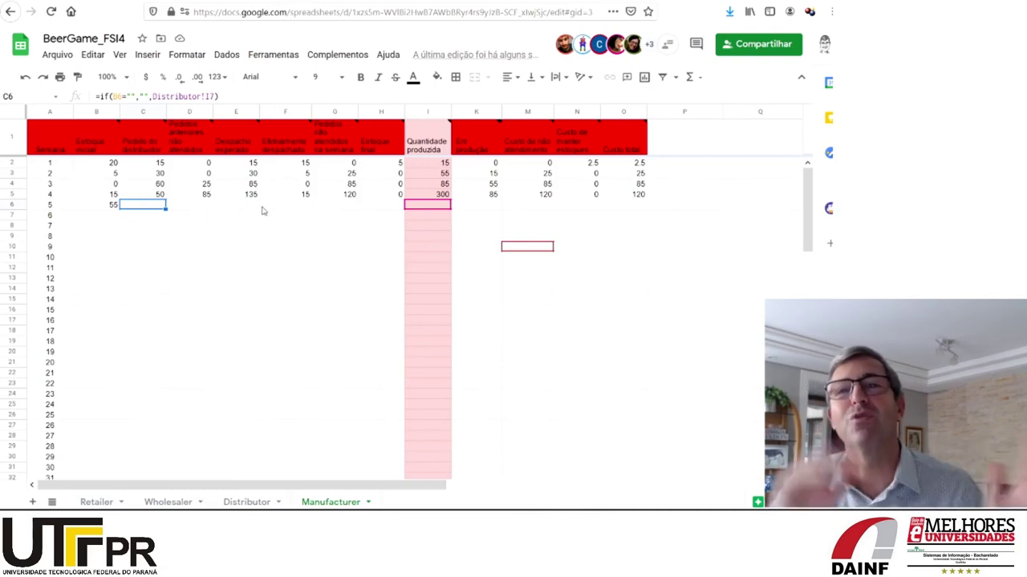
mouse_move(285, 140)
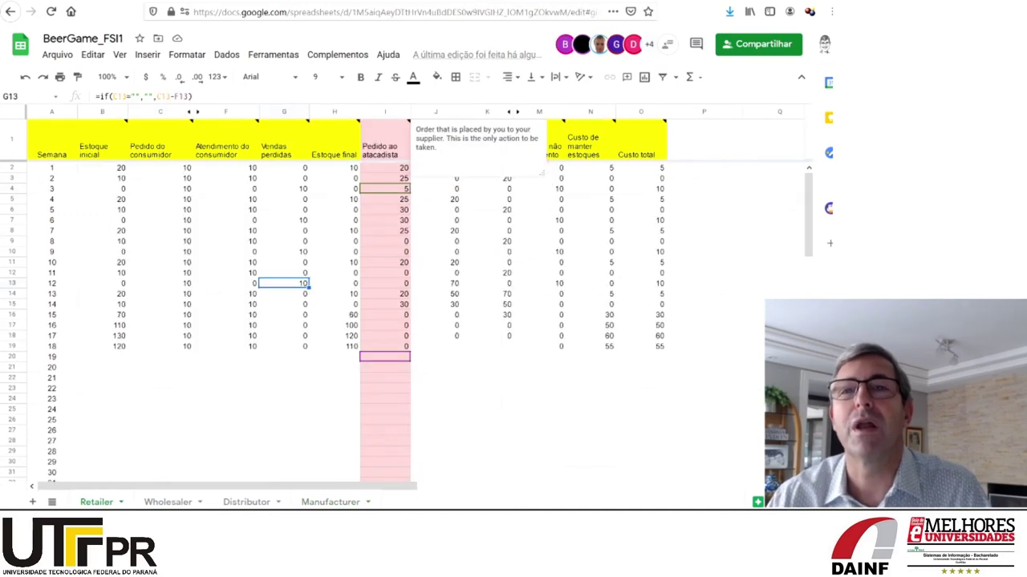
Check the week 15 Wholesaler order in C16 on BeerGame_FSI1's Distributor sheet
click(235, 503)
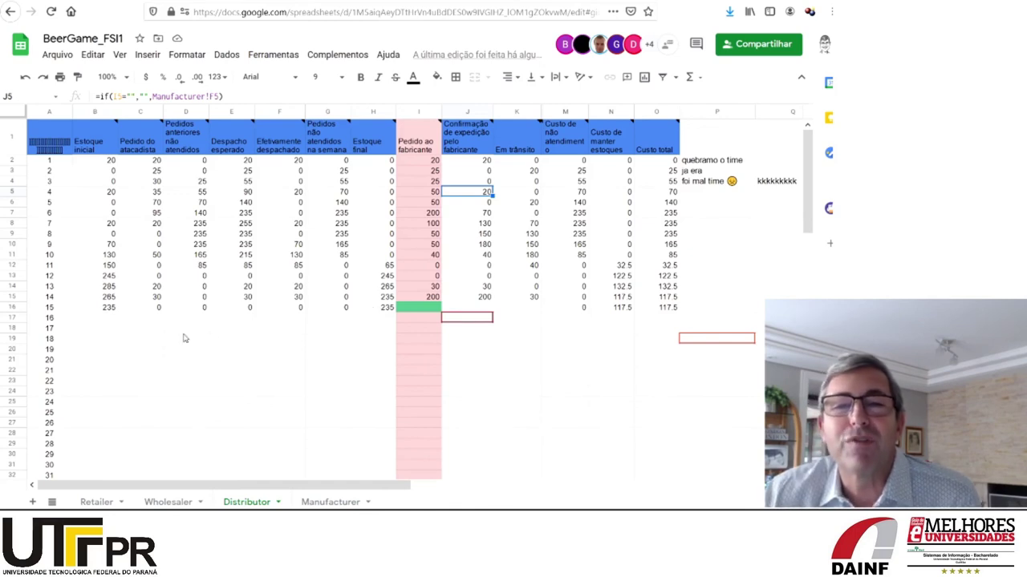
click(143, 310)
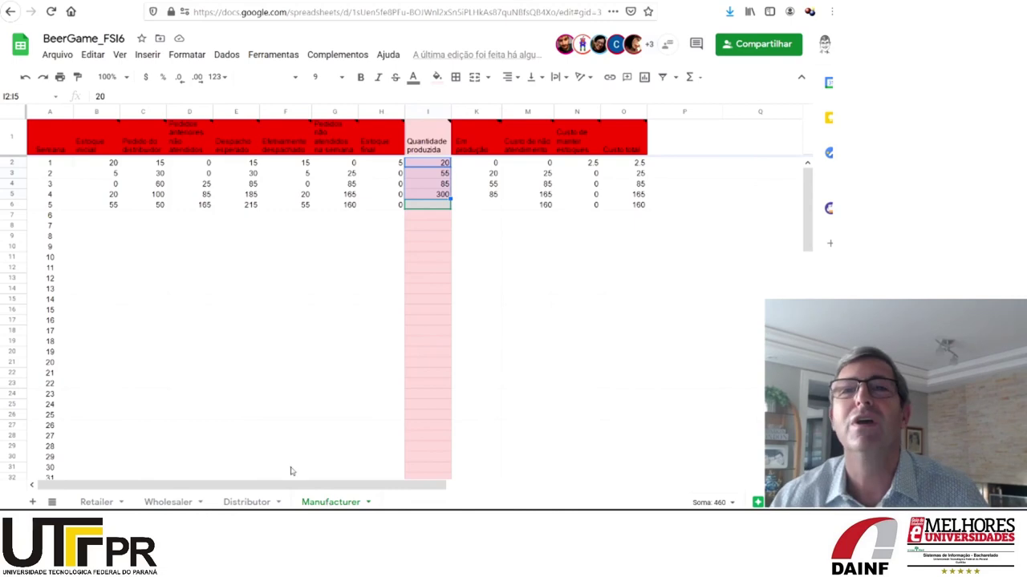
Cycle with Ctrl+Tab through FSI1, FSI2, FSI3, FSI5 and FSI6, ending on BeerGame_FSI4
mouse_move(237, 138)
key(ctrl+Tab)
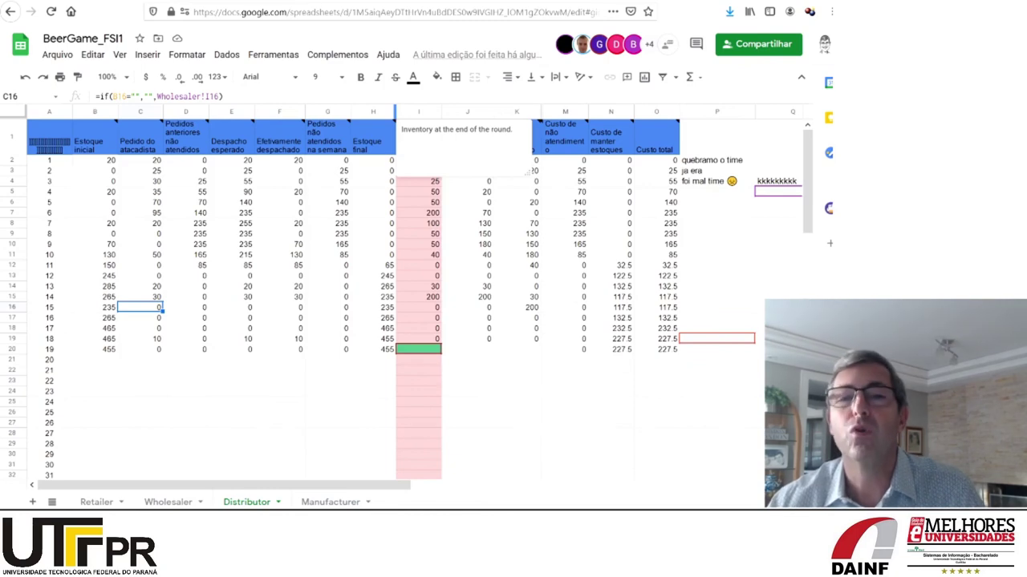
key(ctrl+Tab)
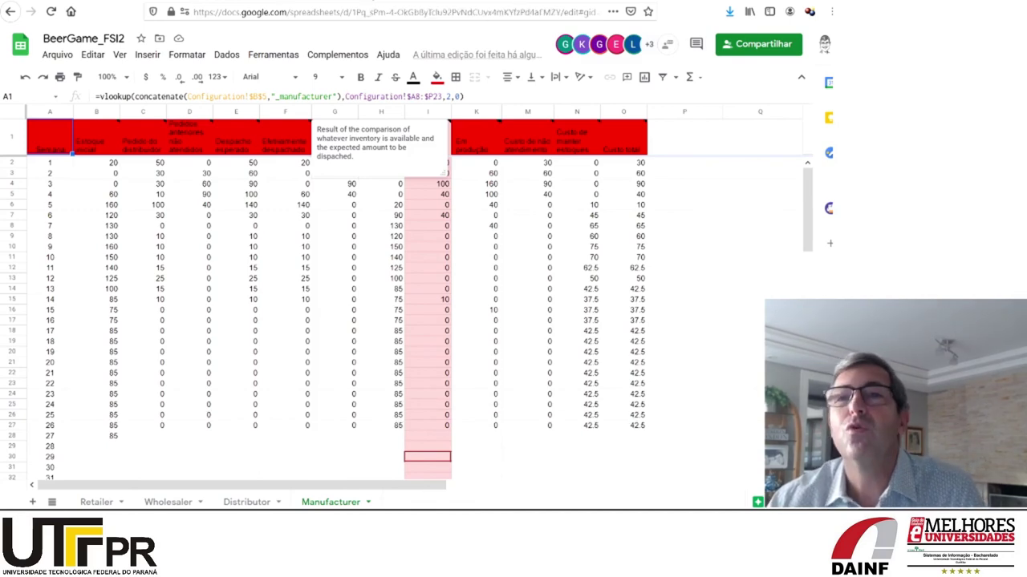
key(ctrl+Tab)
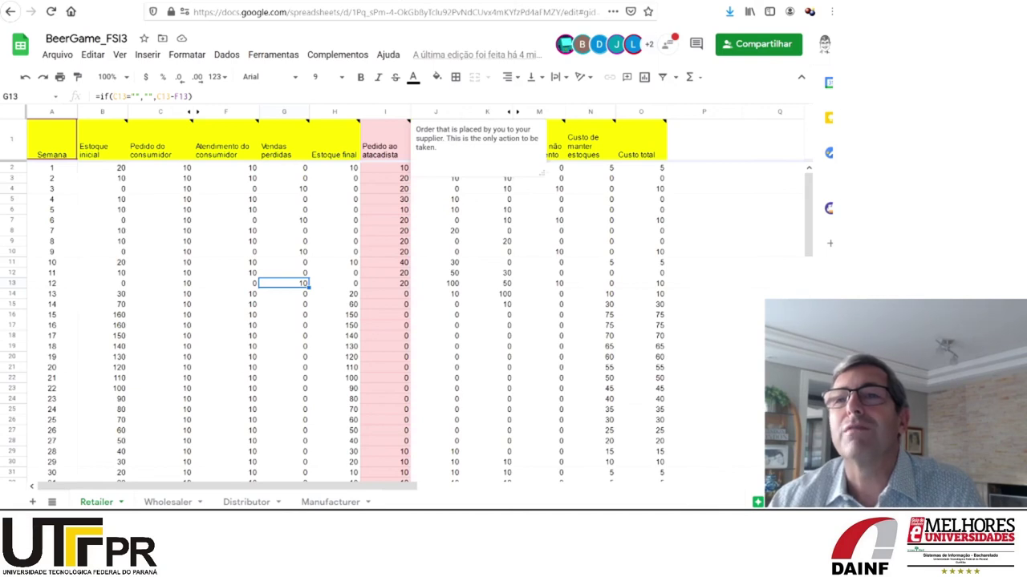
key(ctrl+Tab)
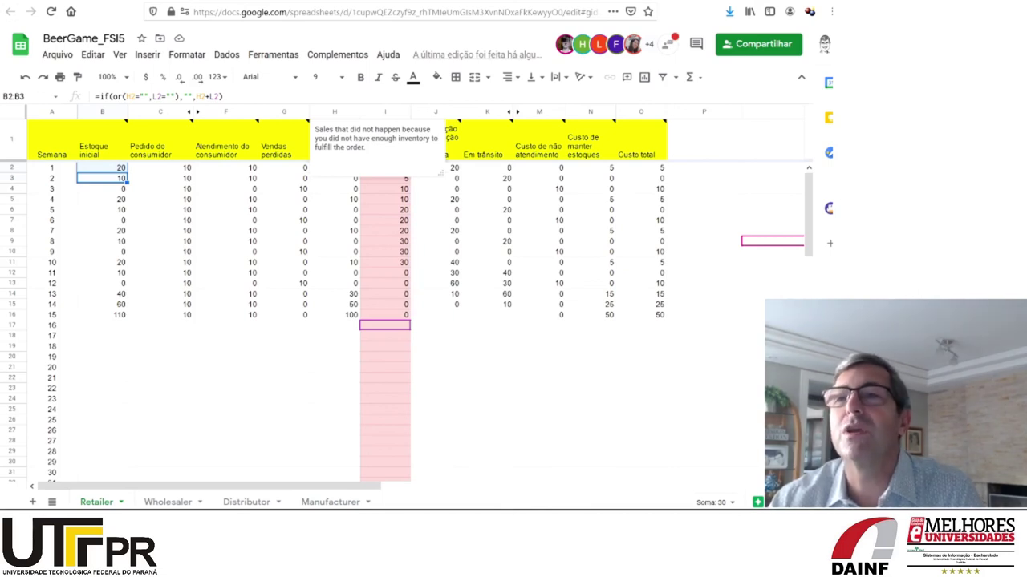
key(ctrl+Tab)
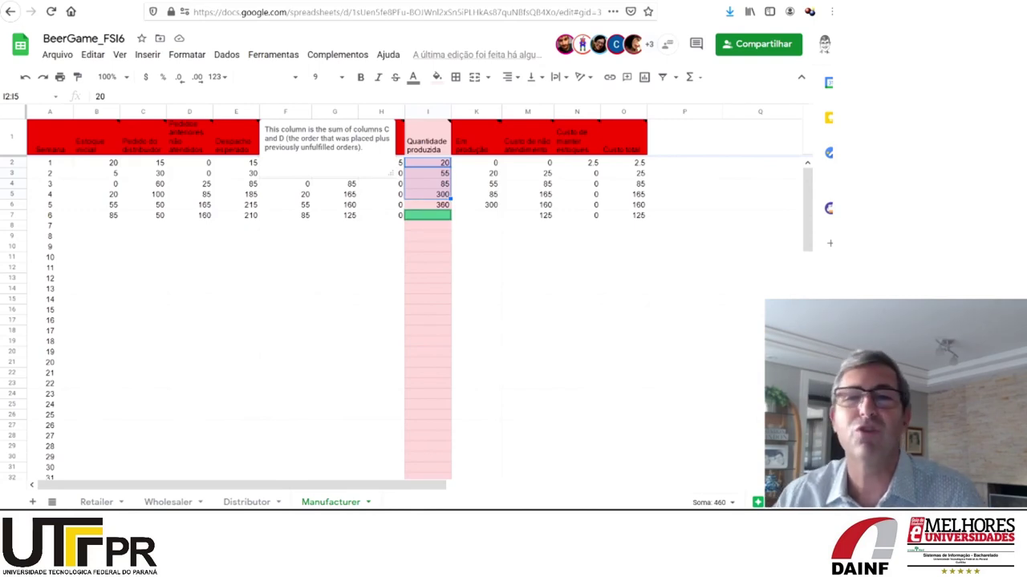
key(ctrl+Tab)
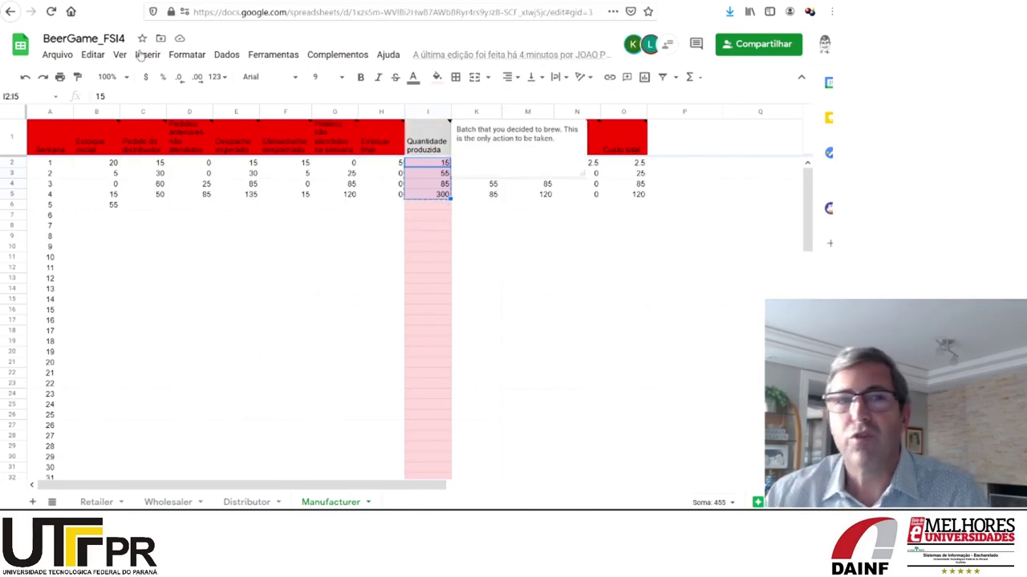